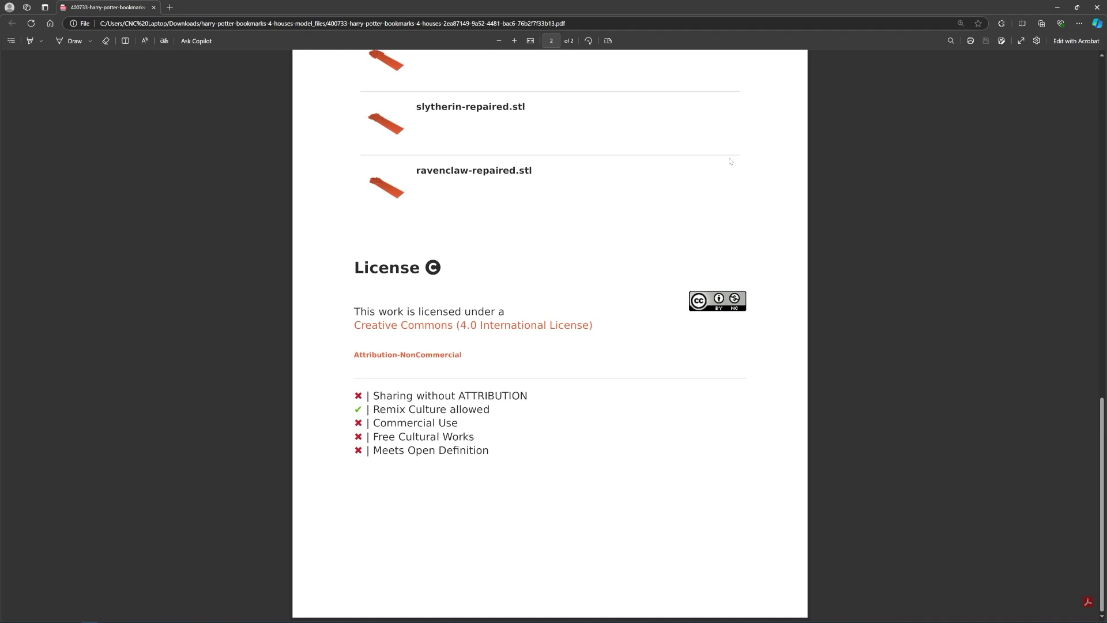
- Review the file list and license terms in the Harry Potter bookmarks PDF
{"action": "scroll", "coordinate": [731, 162], "scroll_direction": "up", "scroll_amount": 1}
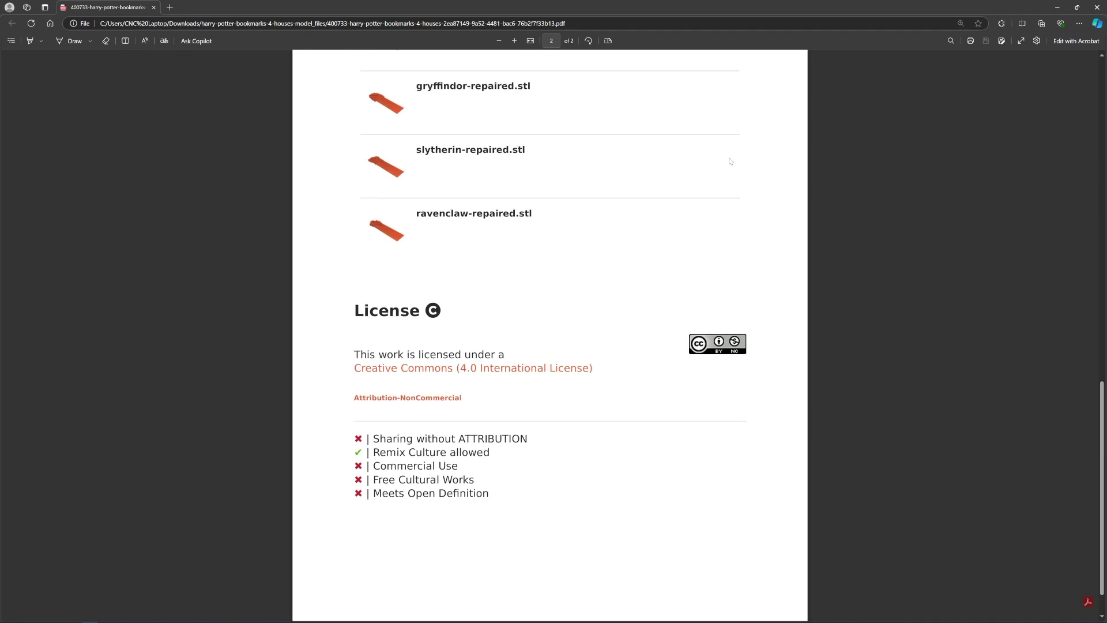
{"action": "scroll", "coordinate": [730, 162], "scroll_direction": "up", "scroll_amount": 15}
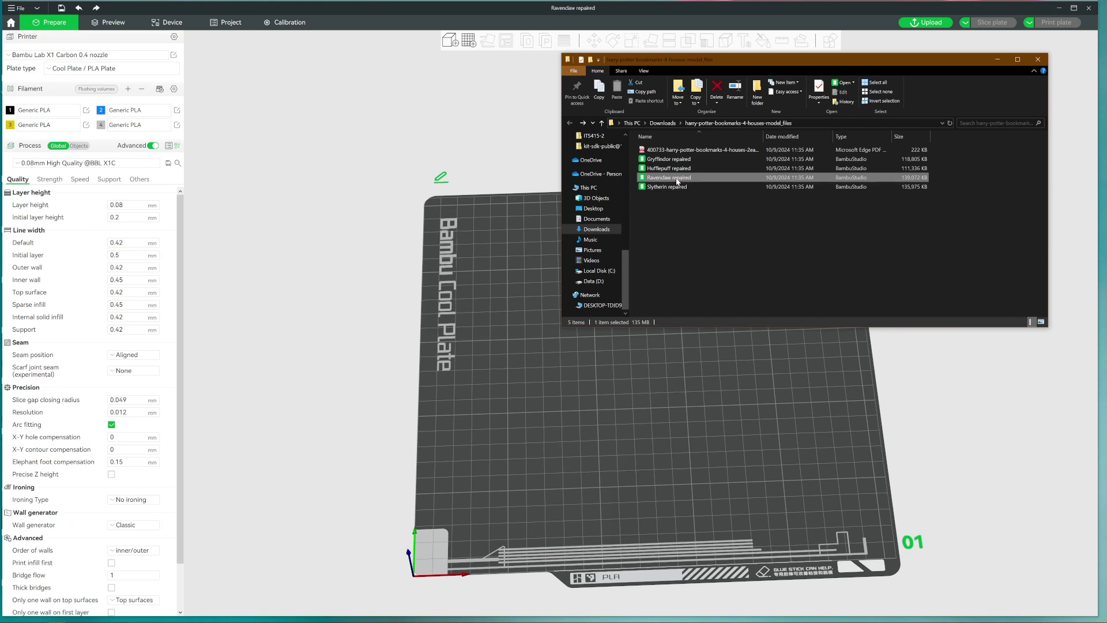
- Switch to Bambu Studio, load the Ravenclaw repaired model onto the build plate, and scale it uniformly to 90%
{"action": "left_click_drag", "start_coordinate": [678, 182], "coordinate": [601, 455]}
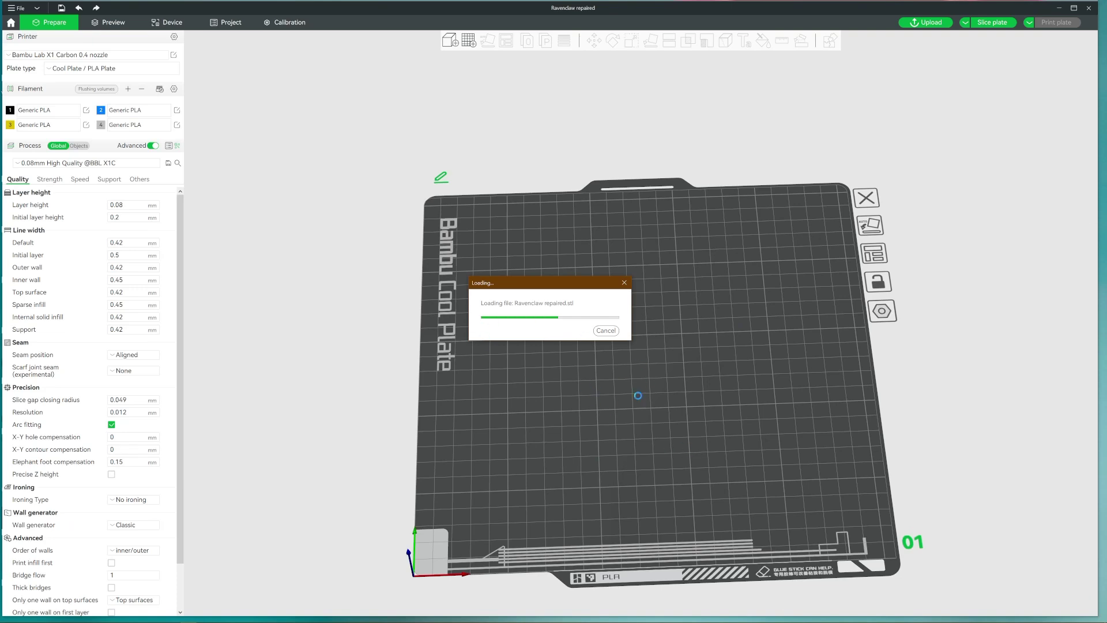
{"action": "mouse_move", "coordinate": [626, 363]}
{"action": "left_mouse_down"}
{"action": "mouse_move", "coordinate": [612, 352]}
{"action": "mouse_move", "coordinate": [623, 358]}
{"action": "left_mouse_up"}
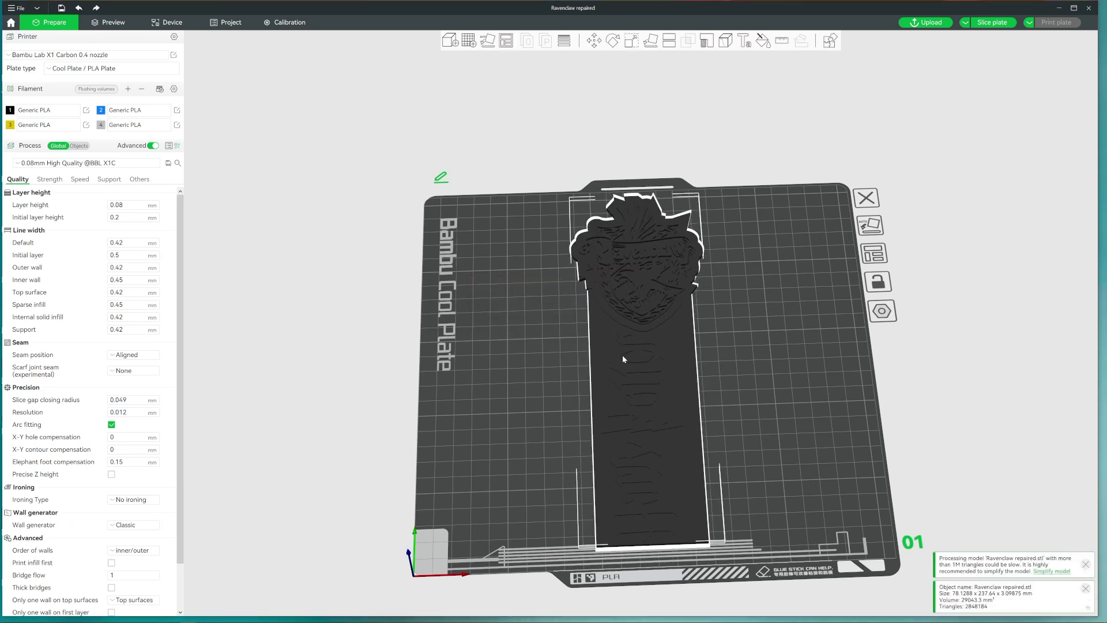
{"action": "left_click", "coordinate": [631, 41]}
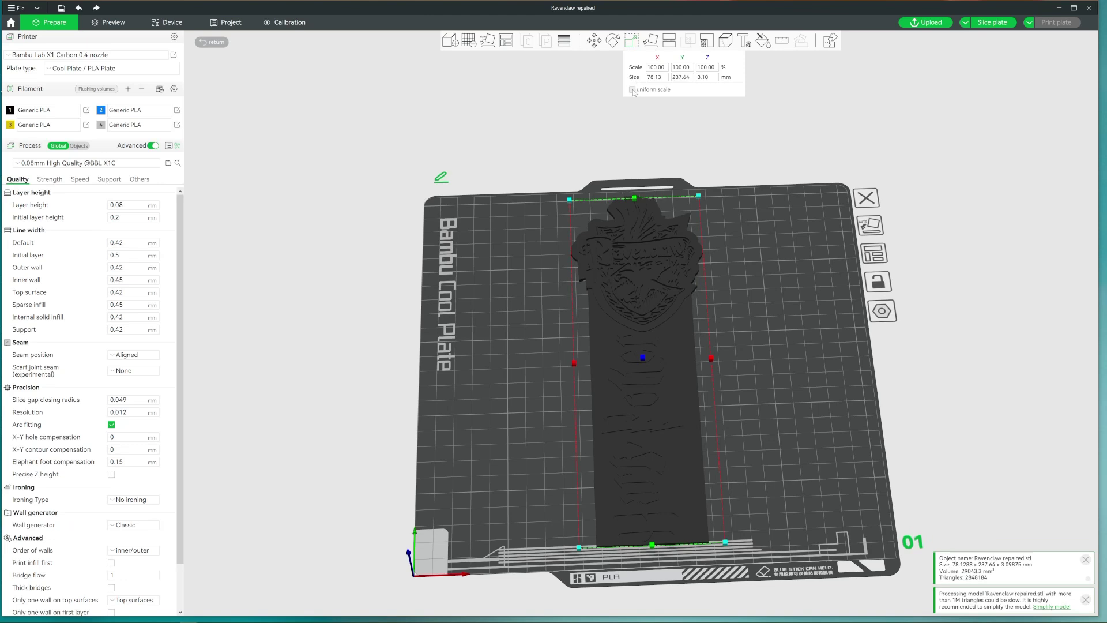
{"action": "left_click", "coordinate": [633, 90]}
{"action": "mouse_move", "coordinate": [570, 202]}
{"action": "left_click_drag", "start_coordinate": [570, 202], "coordinate": [576, 213]}
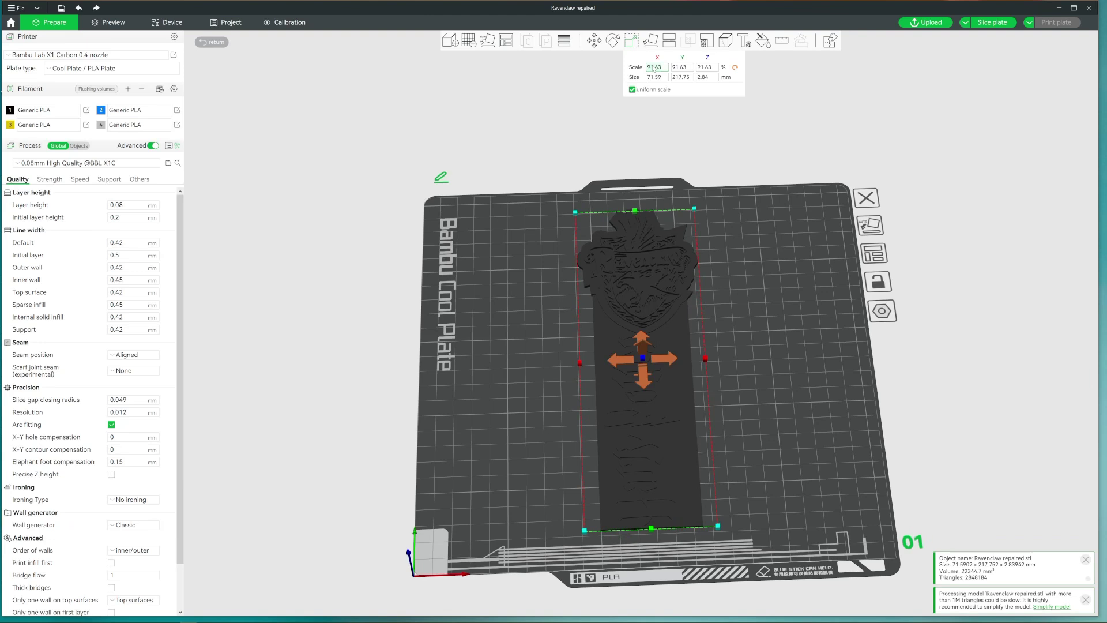
{"action": "type", "text": "90"}
{"action": "key", "text": "Return"}
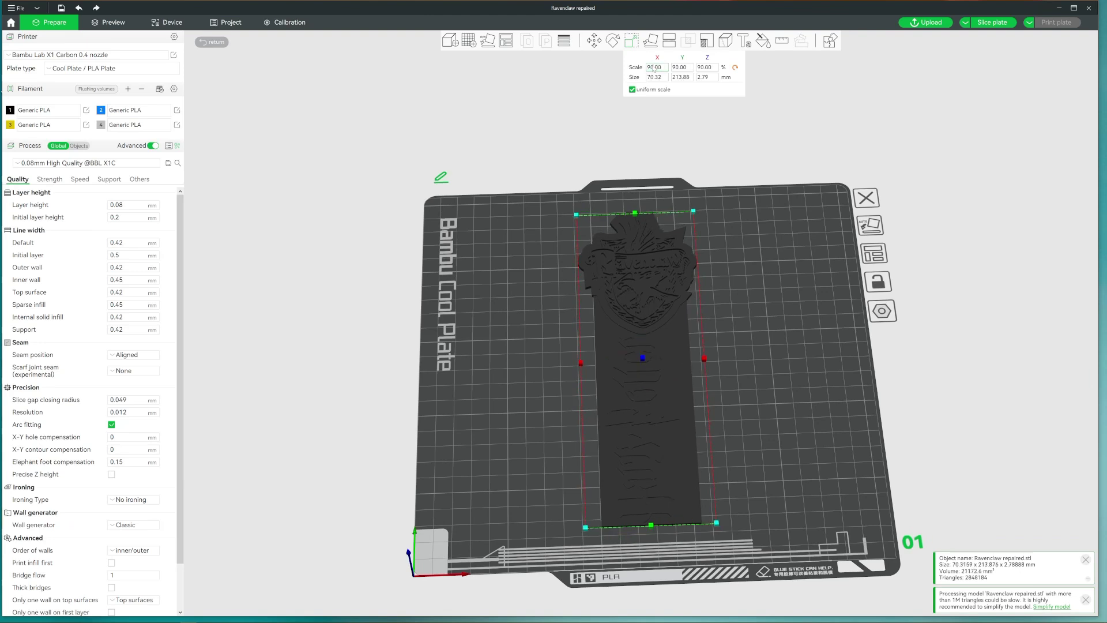
{"action": "left_click", "coordinate": [722, 278]}
- Color paint the topmost raised details of the Ravenclaw crest with blue filament 2, using the Height range tool at 0.10
{"action": "scroll", "coordinate": [687, 319], "scroll_direction": "up", "scroll_amount": 5}
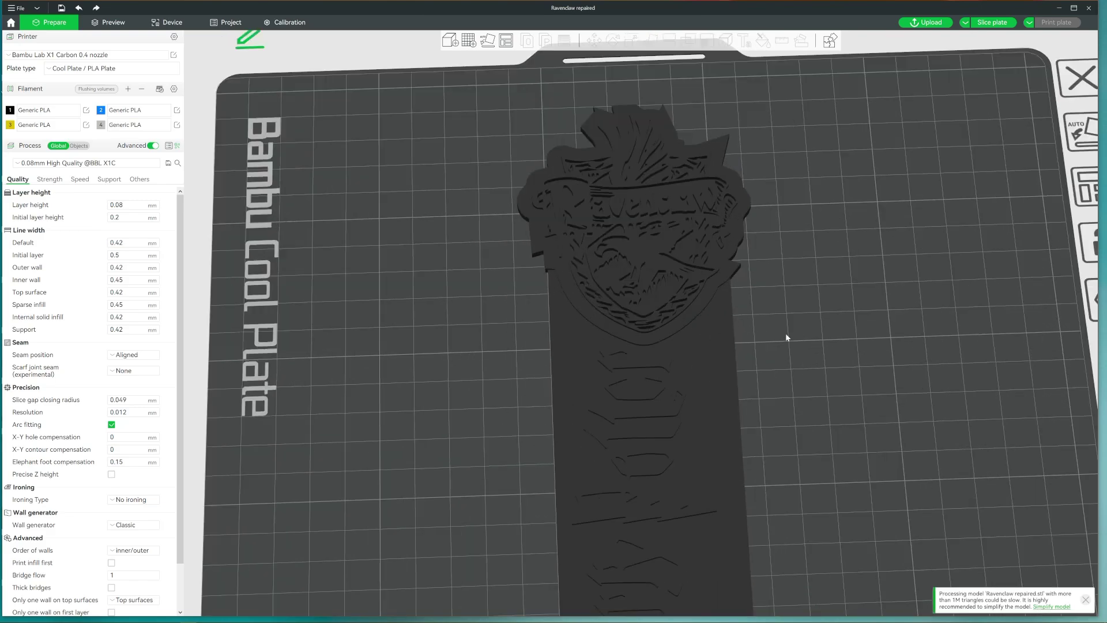
{"action": "mouse_move", "coordinate": [787, 337]}
{"action": "left_mouse_down"}
{"action": "mouse_move", "coordinate": [774, 313]}
{"action": "mouse_move", "coordinate": [781, 343]}
{"action": "mouse_move", "coordinate": [787, 336]}
{"action": "left_mouse_up"}
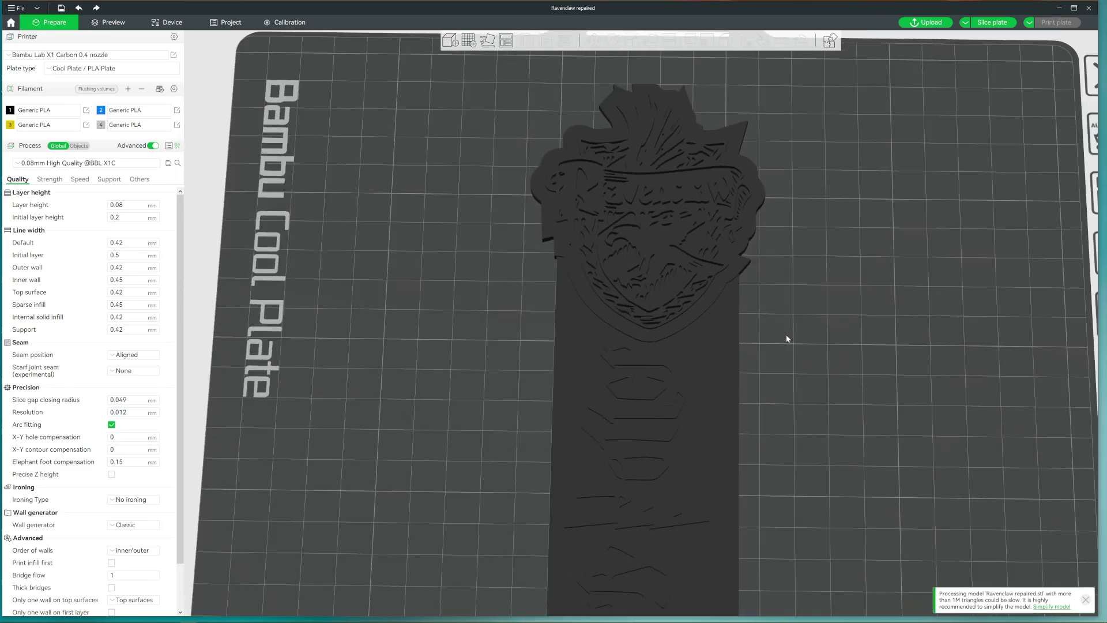
{"action": "scroll", "coordinate": [787, 336], "scroll_direction": "up", "scroll_amount": 5}
{"action": "scroll", "coordinate": [787, 336], "scroll_direction": "down", "scroll_amount": 6}
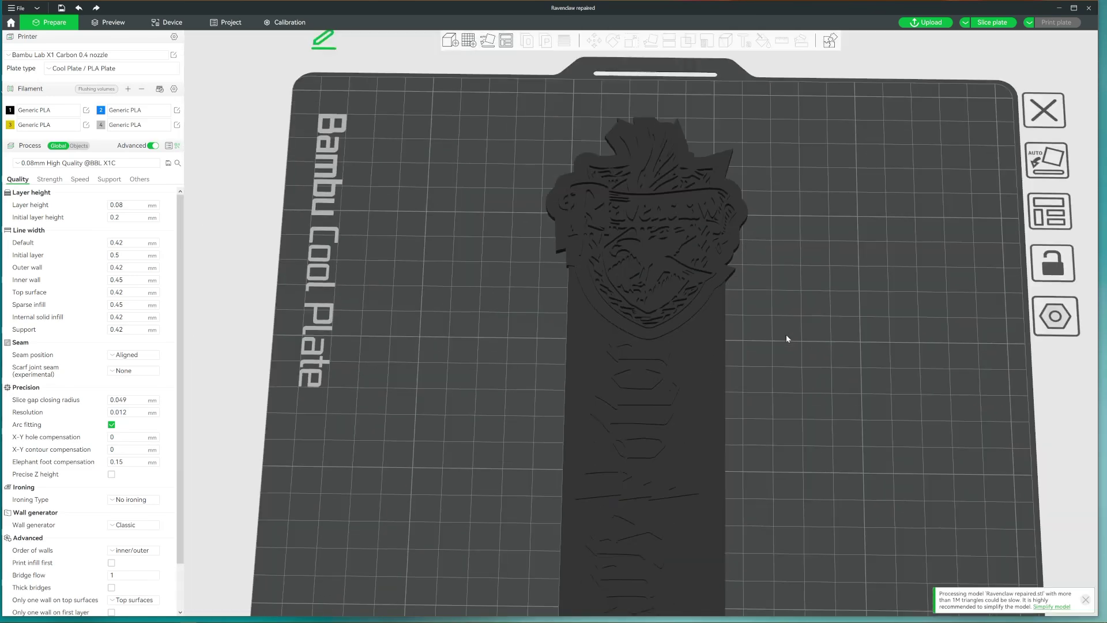
{"action": "left_click", "coordinate": [678, 244]}
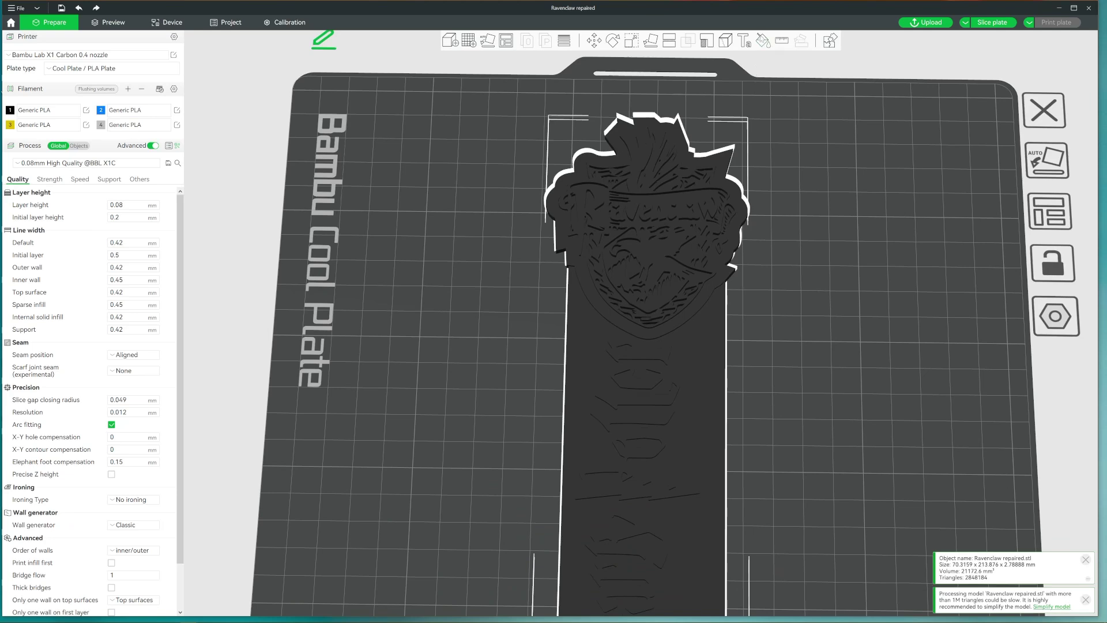
{"action": "left_click", "coordinate": [763, 42]}
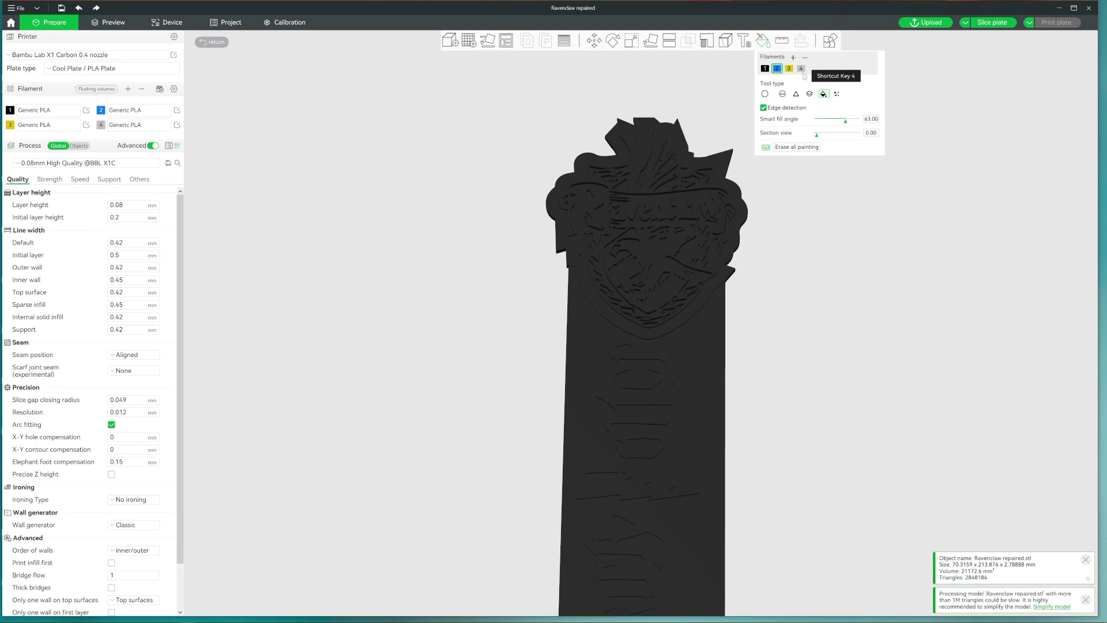
{"action": "left_click", "coordinate": [810, 93]}
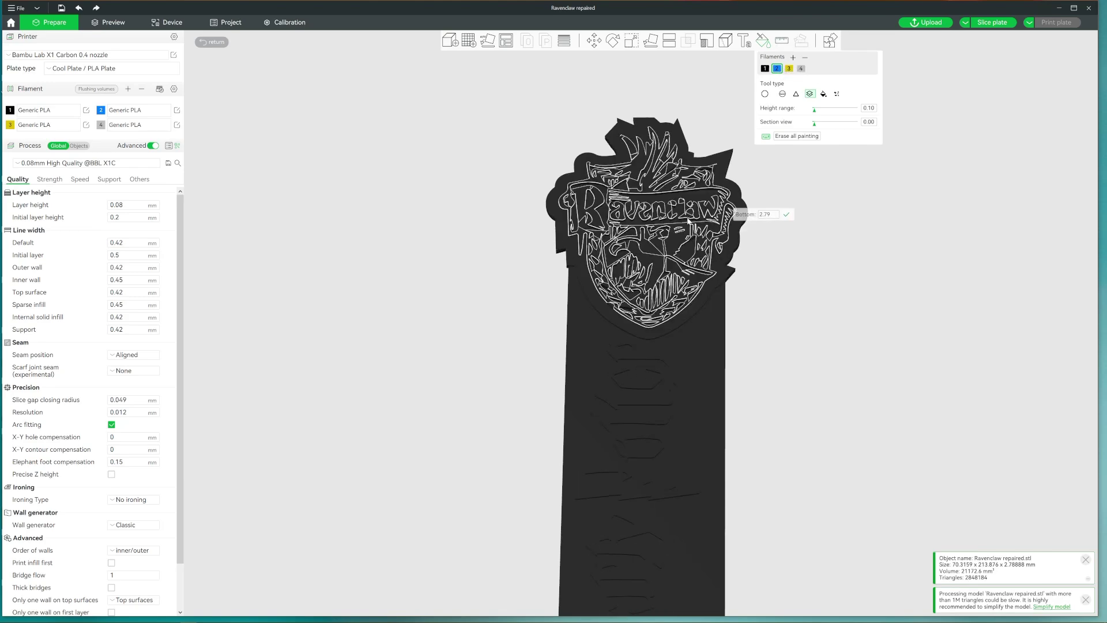
{"action": "scroll", "coordinate": [688, 222], "scroll_direction": "up", "scroll_amount": 3}
{"action": "scroll", "coordinate": [673, 203], "scroll_direction": "down", "scroll_amount": 2}
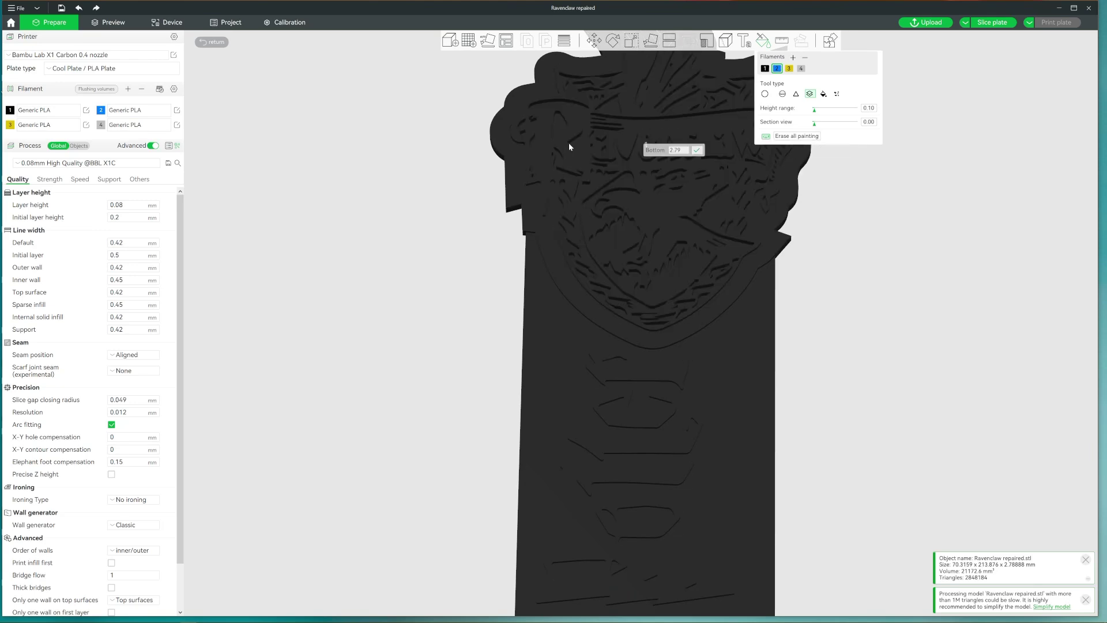
{"action": "left_click", "coordinate": [610, 149]}
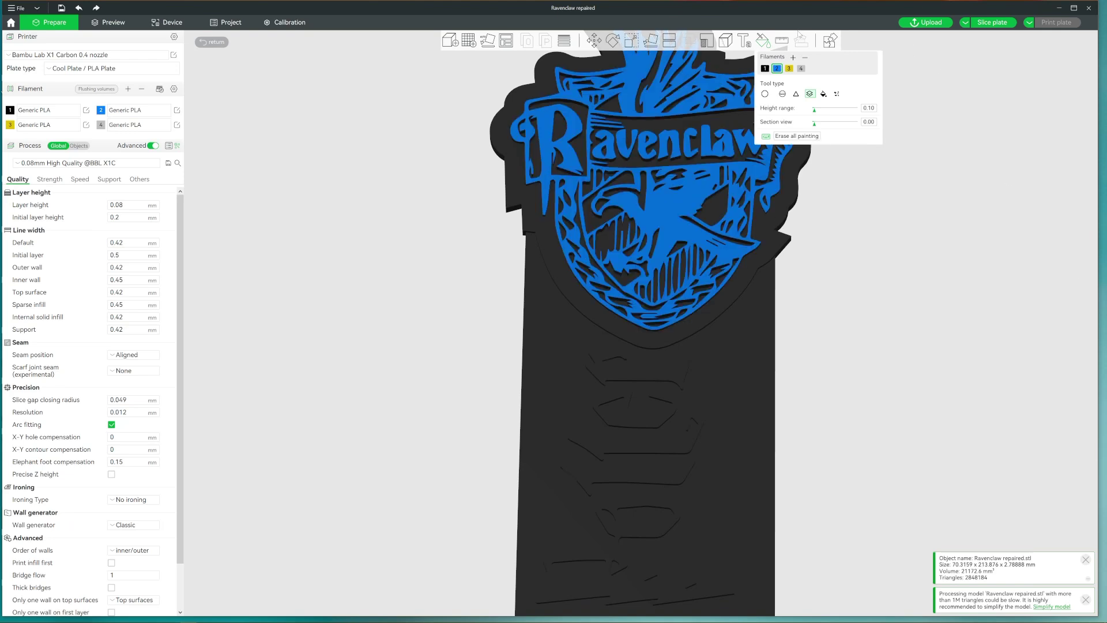
- Height-paint the crest border and Harry Potter lettering with yellow filament 3, and the base surface level with gray filament 4
{"action": "left_click", "coordinate": [789, 69]}
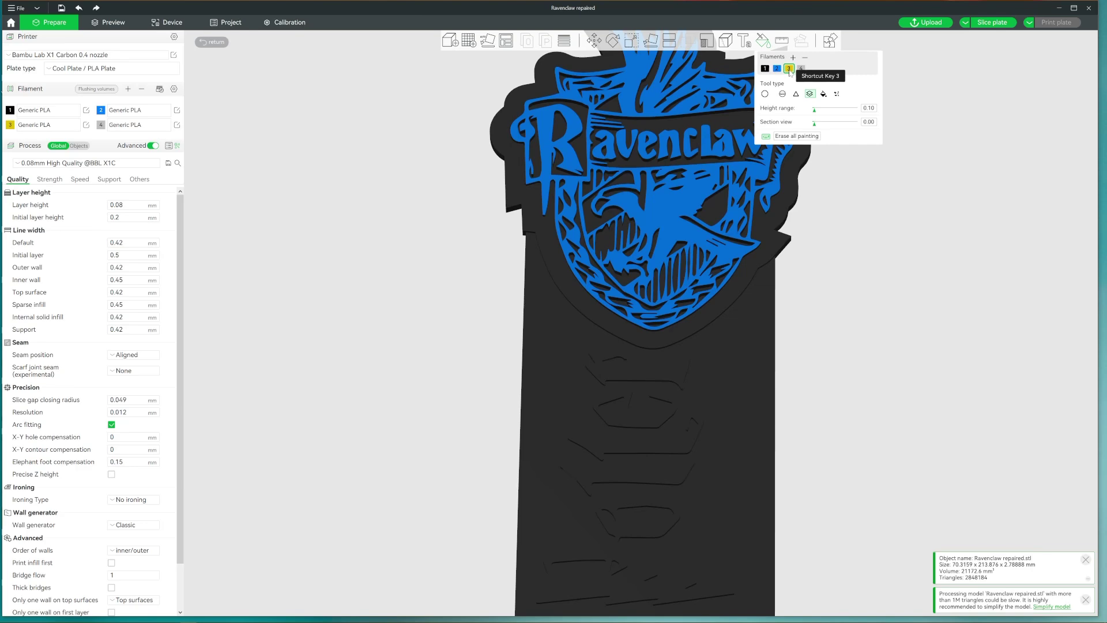
{"action": "left_click", "coordinate": [664, 341]}
{"action": "scroll", "coordinate": [729, 361], "scroll_direction": "up", "scroll_amount": 6}
{"action": "scroll", "coordinate": [729, 361], "scroll_direction": "down", "scroll_amount": 9}
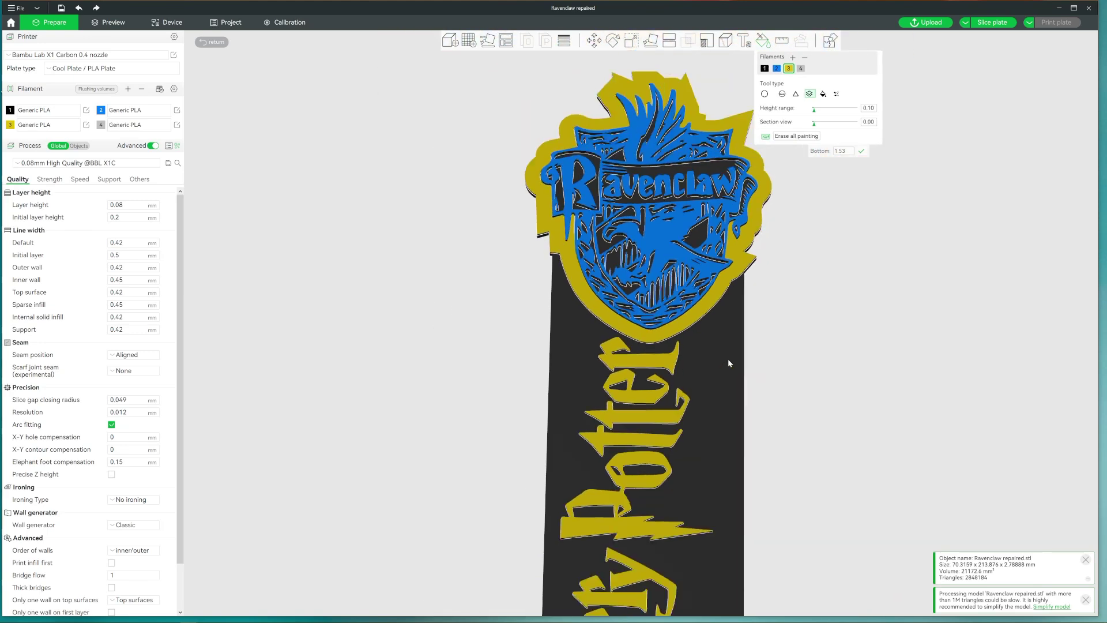
{"action": "scroll", "coordinate": [728, 359], "scroll_direction": "down", "scroll_amount": 3}
{"action": "scroll", "coordinate": [728, 359], "scroll_direction": "up", "scroll_amount": 4}
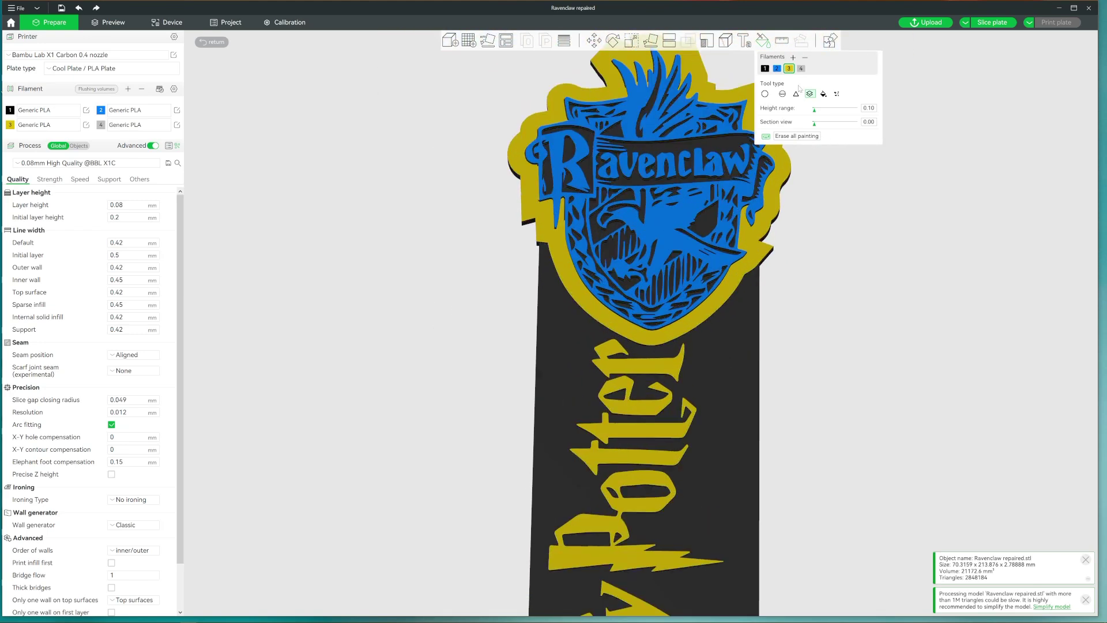
{"action": "left_click", "coordinate": [801, 69]}
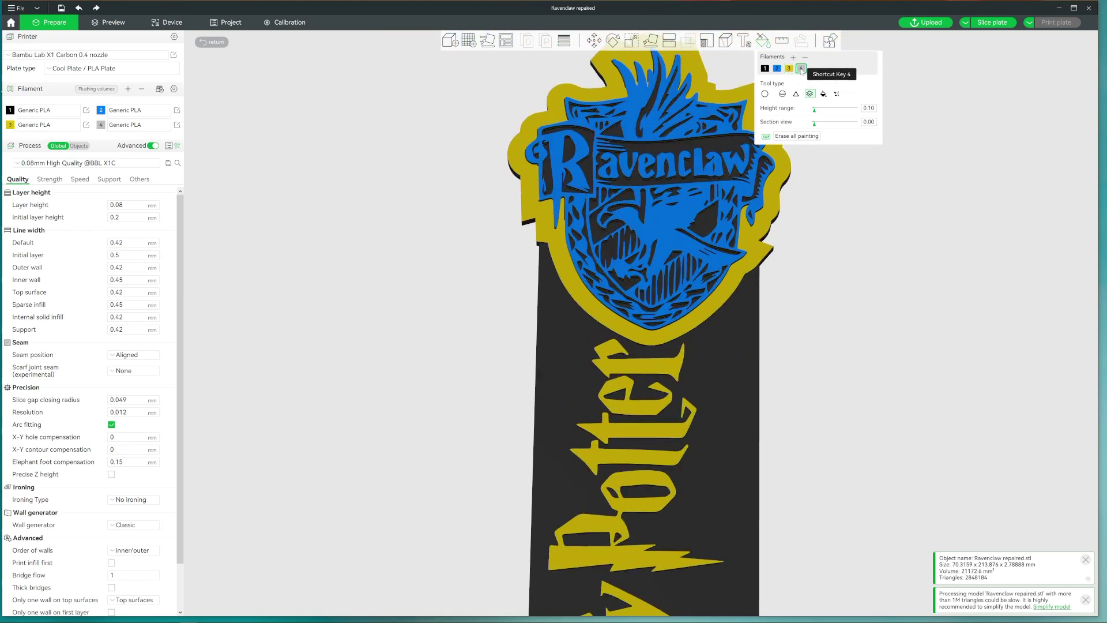
{"action": "left_click", "coordinate": [715, 148]}
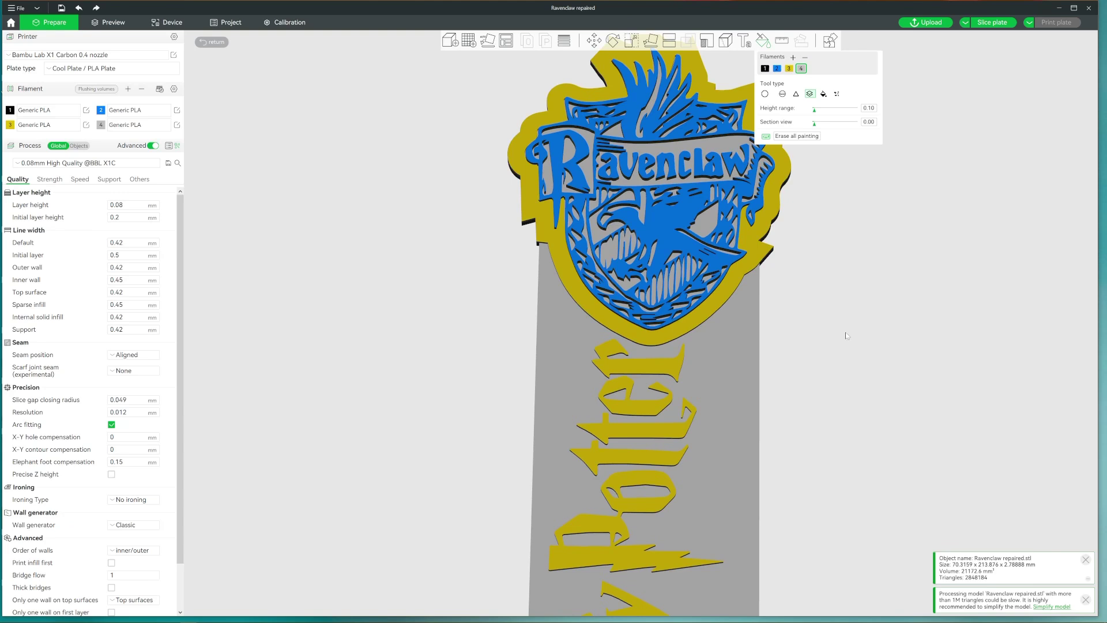
- Fill the bookmark's strip background and the enclosed areas within the Harry Potter letters with black filament 1
{"action": "left_click", "coordinate": [766, 68]}
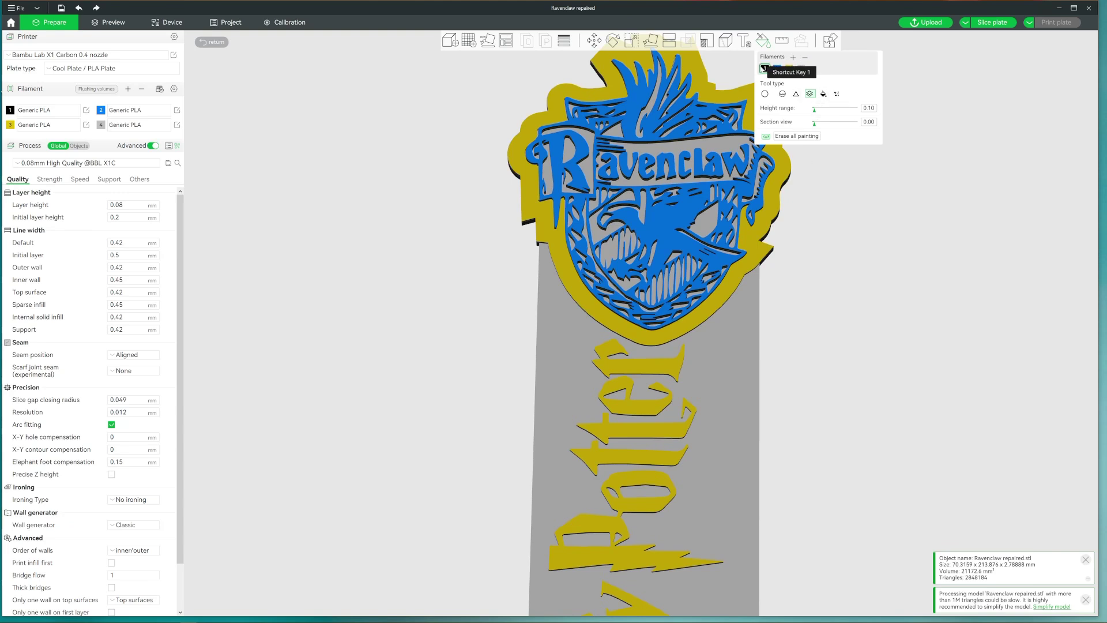
{"action": "left_click", "coordinate": [825, 94]}
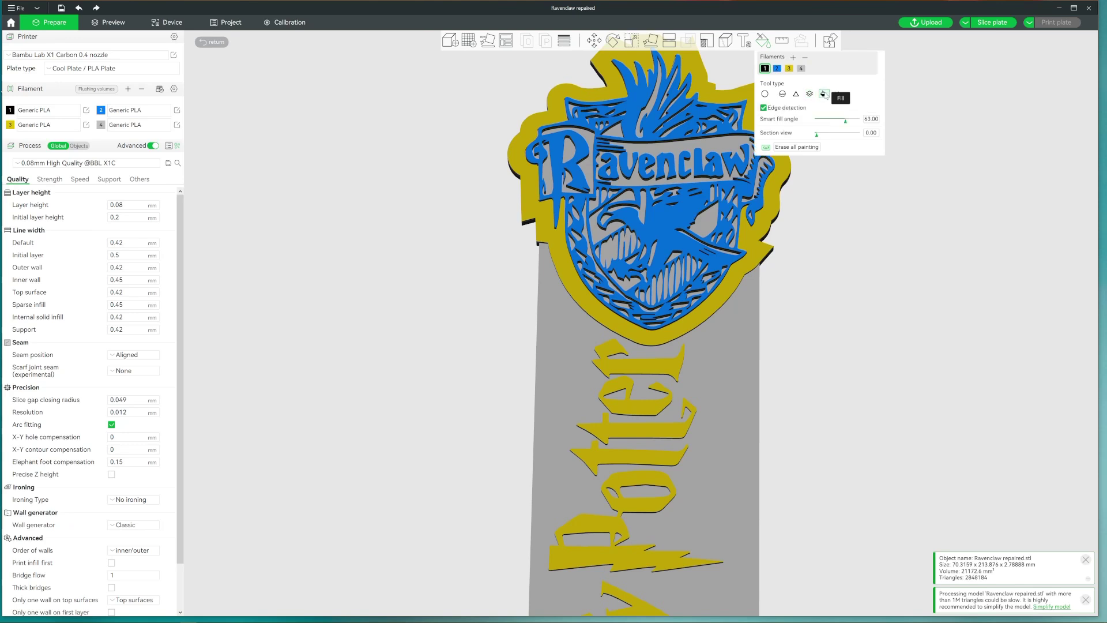
{"action": "left_click", "coordinate": [741, 391]}
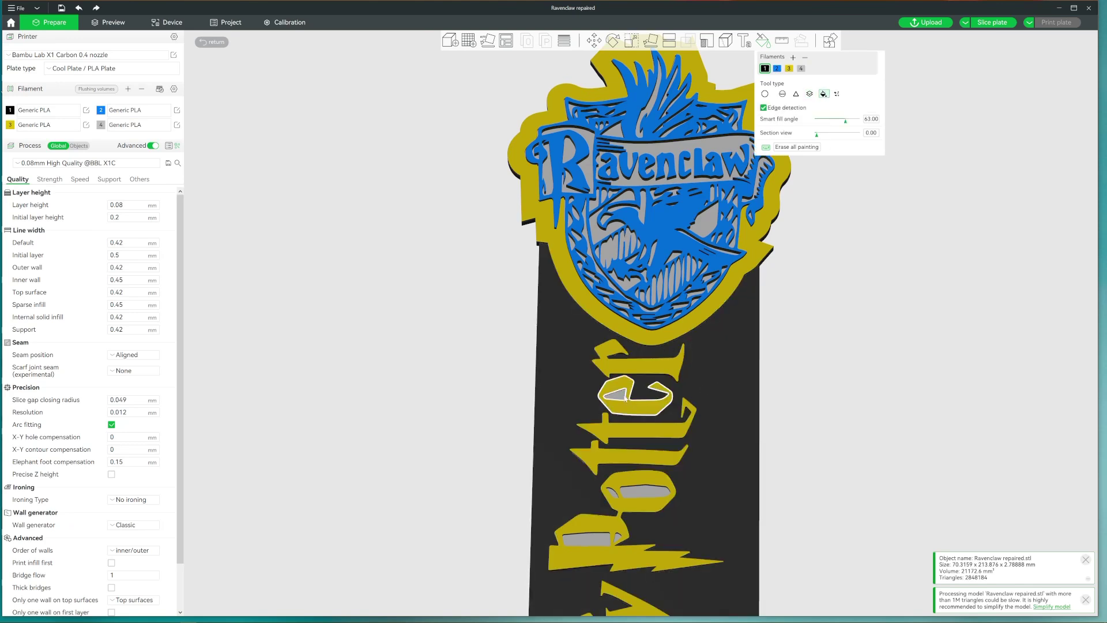
{"action": "left_click", "coordinate": [621, 397]}
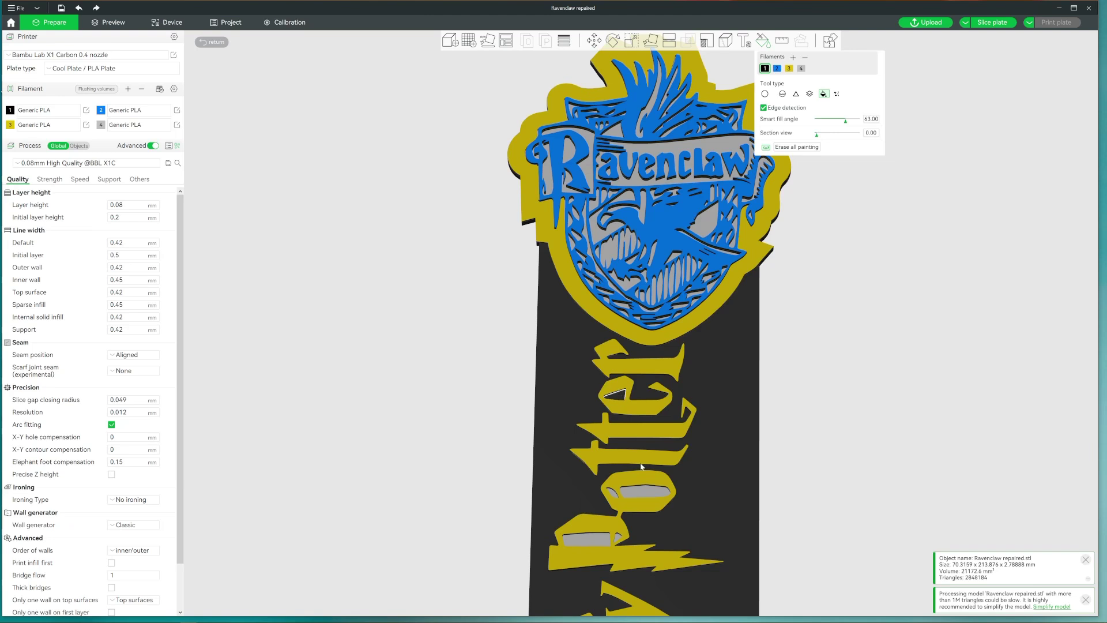
{"action": "left_click", "coordinate": [613, 495]}
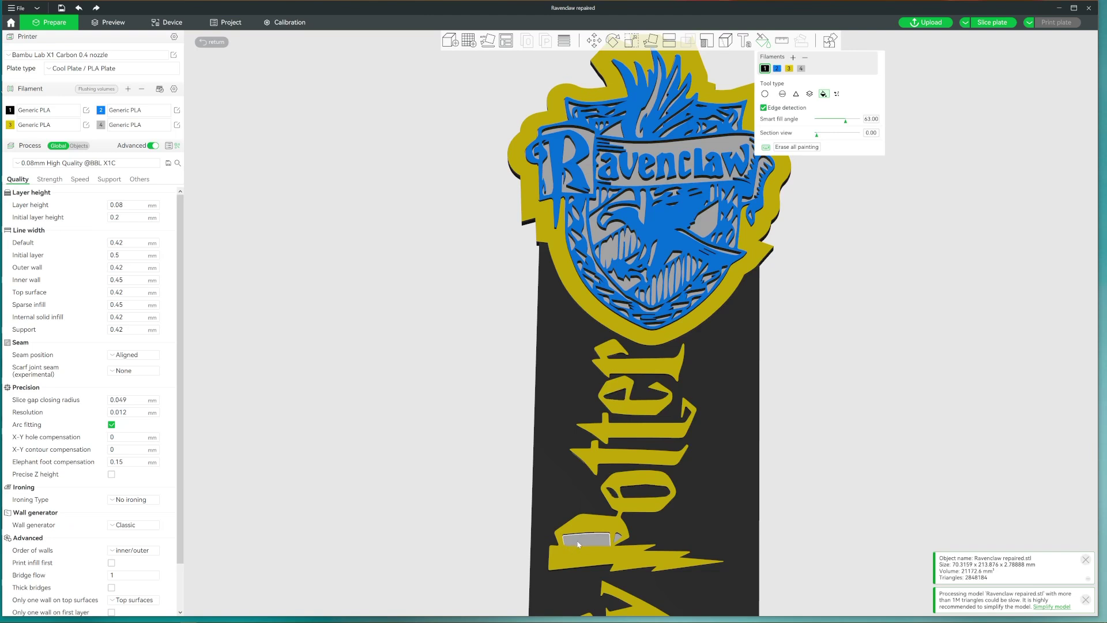
{"action": "left_click", "coordinate": [620, 540]}
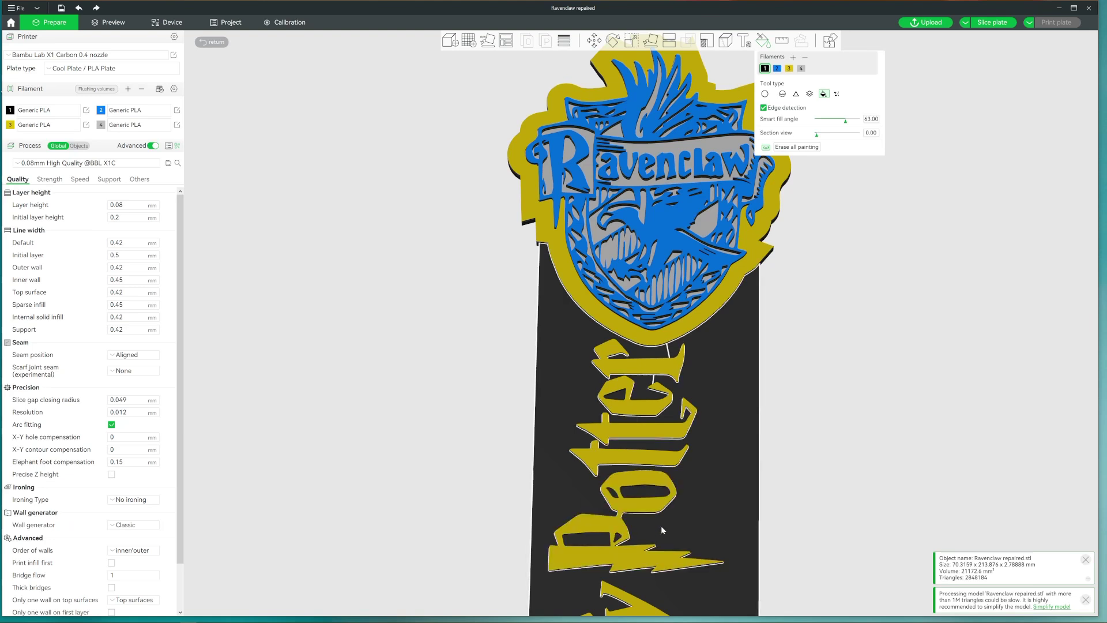
{"action": "middle_click_drag", "start_coordinate": [661, 525], "coordinate": [581, 305]}
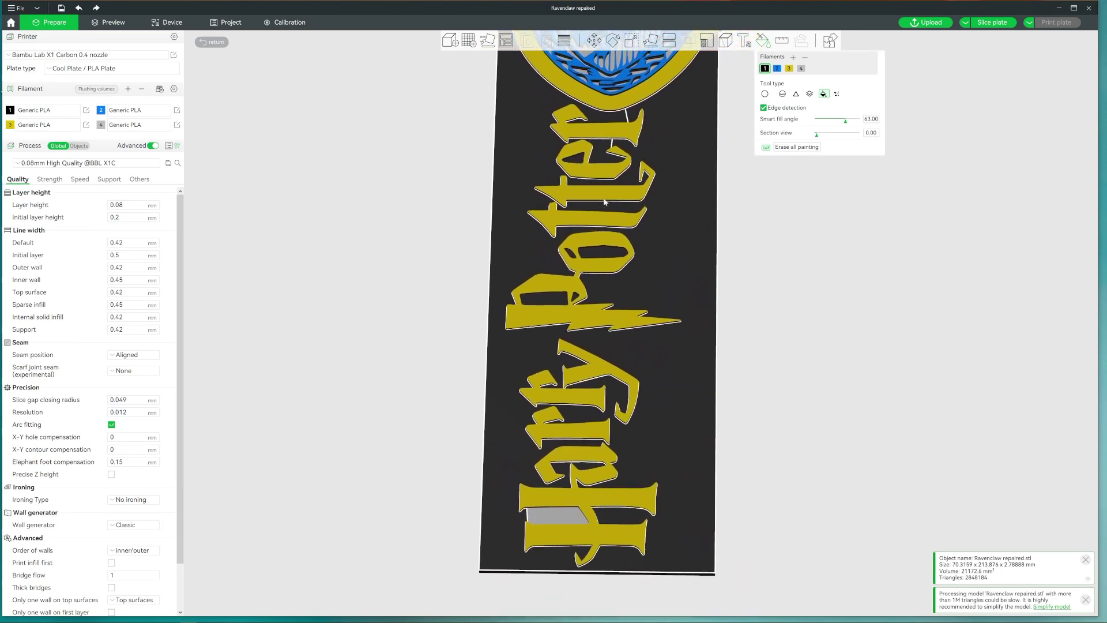
{"action": "left_click", "coordinate": [546, 521]}
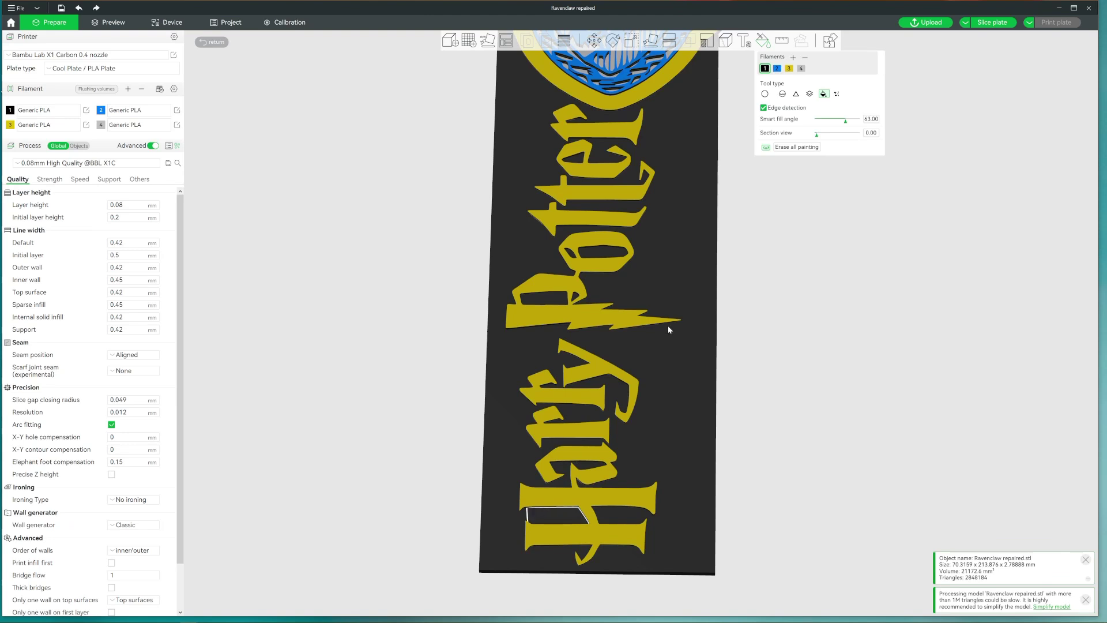
- Inspect the painted crest and lettering across the whole bookmark
{"action": "middle_click_drag", "start_coordinate": [668, 326], "coordinate": [681, 589]}
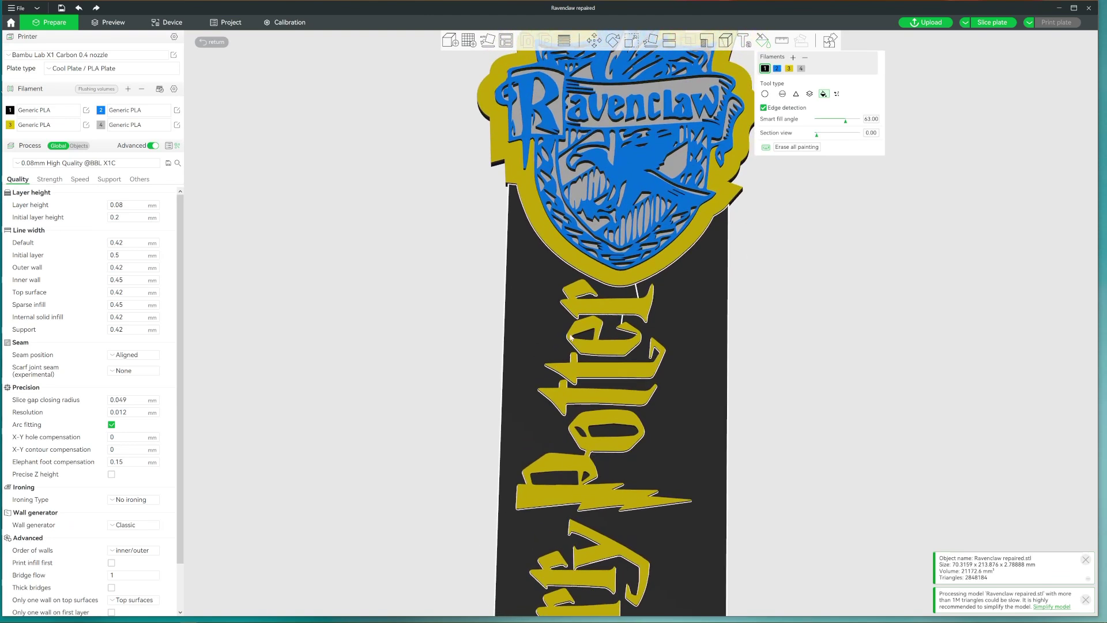
{"action": "middle_click_drag", "start_coordinate": [571, 339], "coordinate": [535, 501]}
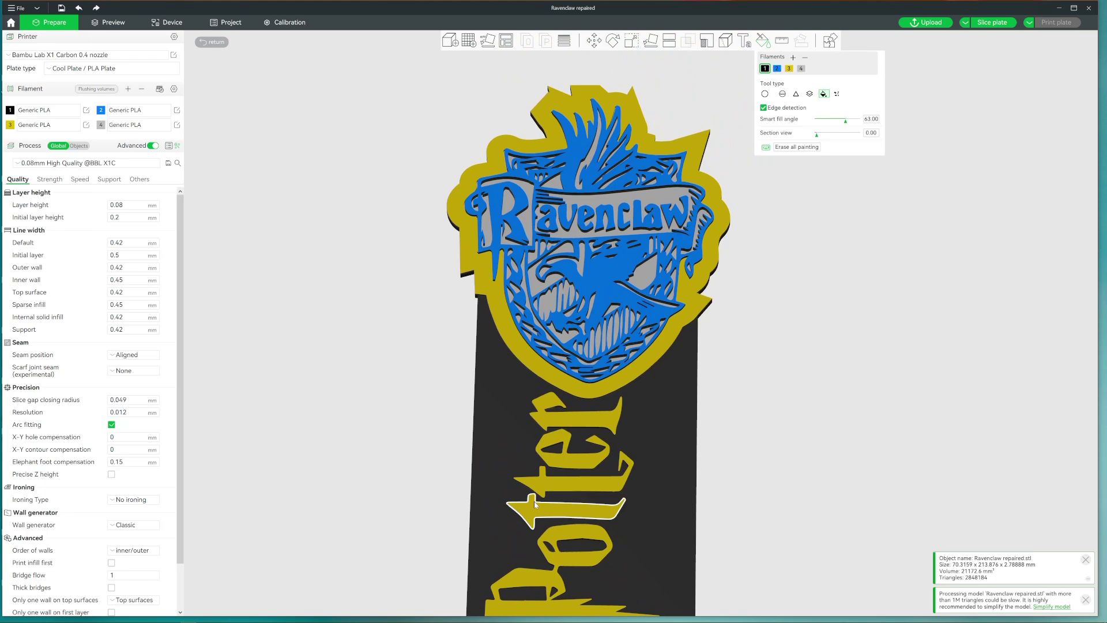
{"action": "scroll", "coordinate": [534, 501], "scroll_direction": "down", "scroll_amount": 1}
{"action": "scroll", "coordinate": [621, 490], "scroll_direction": "down", "scroll_amount": 3}
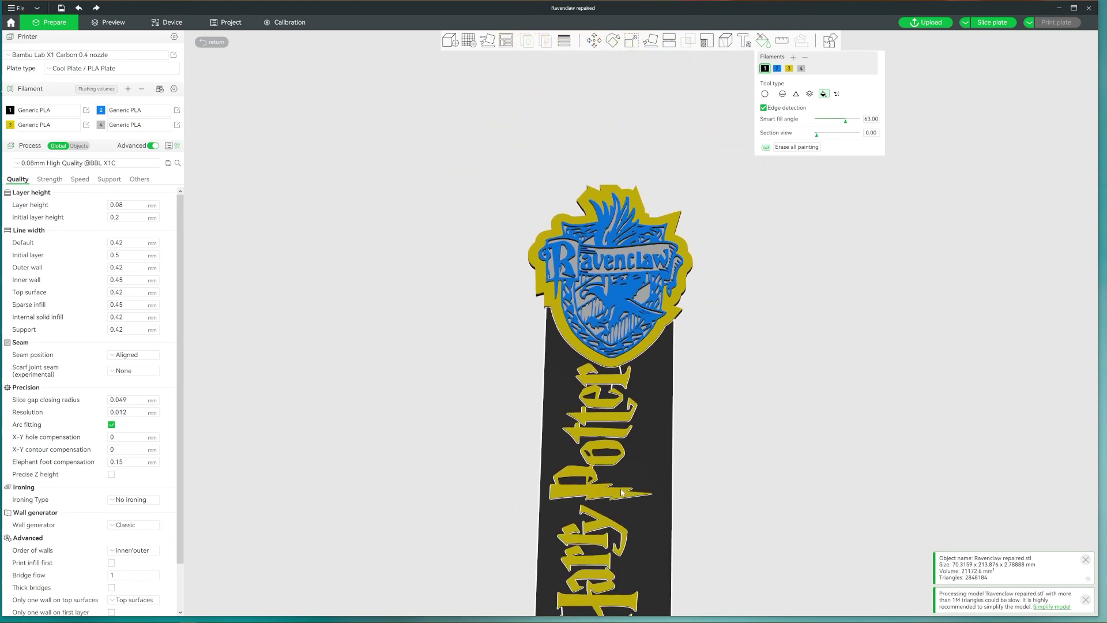
{"action": "scroll", "coordinate": [621, 490], "scroll_direction": "down", "scroll_amount": 2}
{"action": "left_click_drag", "start_coordinate": [621, 490], "coordinate": [797, 466]}
{"action": "left_click_drag", "start_coordinate": [785, 460], "coordinate": [811, 478]}
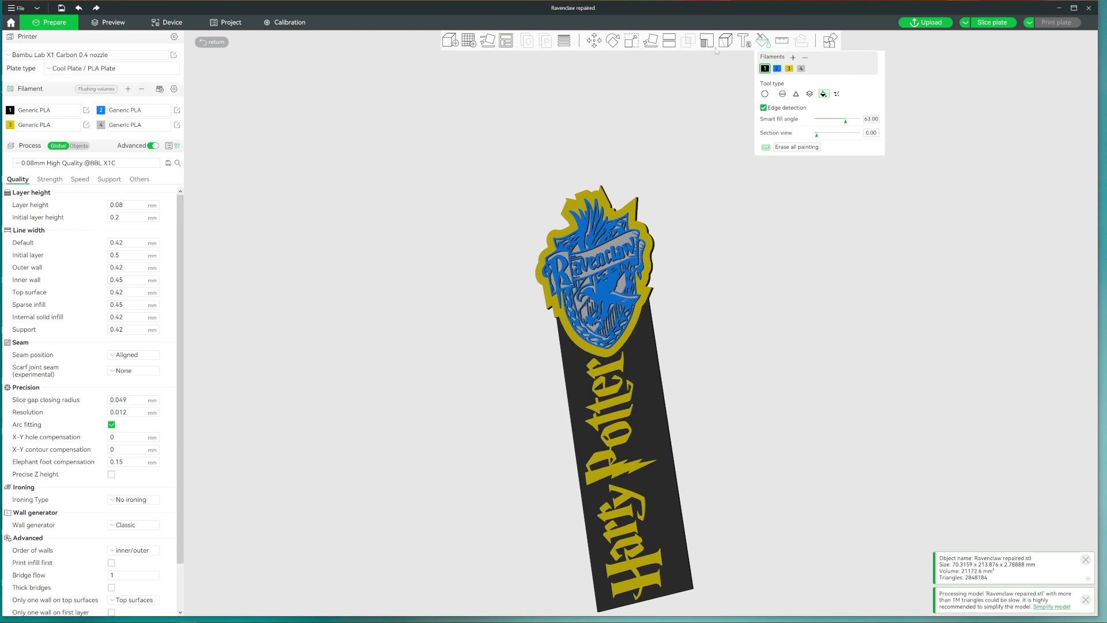
- Start scaling the Ravenclaw bookmark and turn off uniform scaling so its axes can be resized independently
{"action": "left_click", "coordinate": [635, 43]}
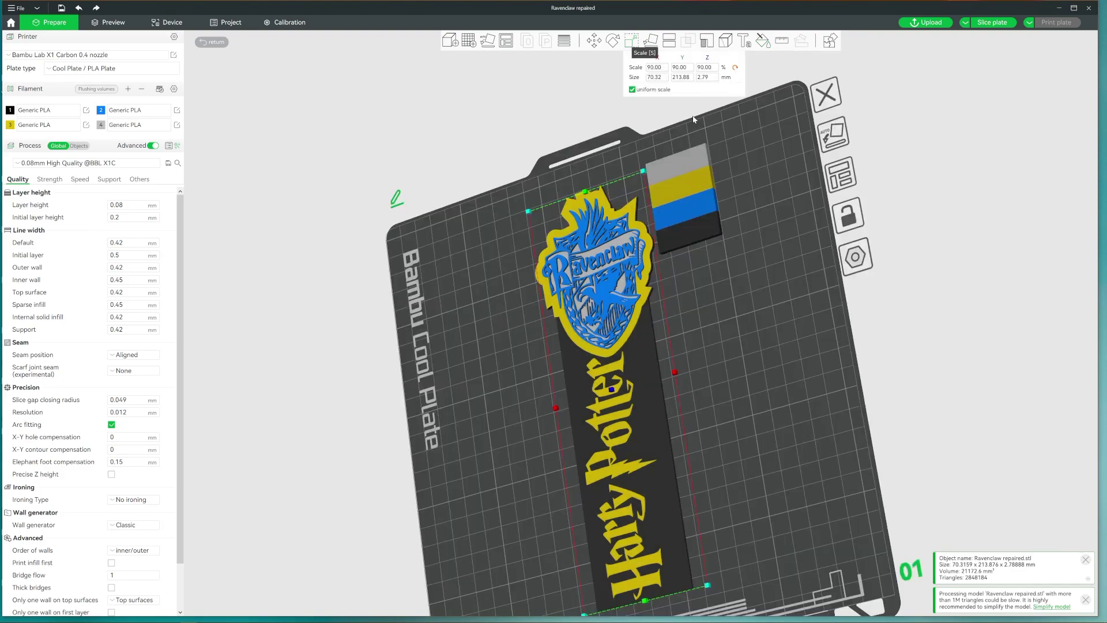
{"action": "left_click_drag", "start_coordinate": [717, 321], "coordinate": [762, 305]}
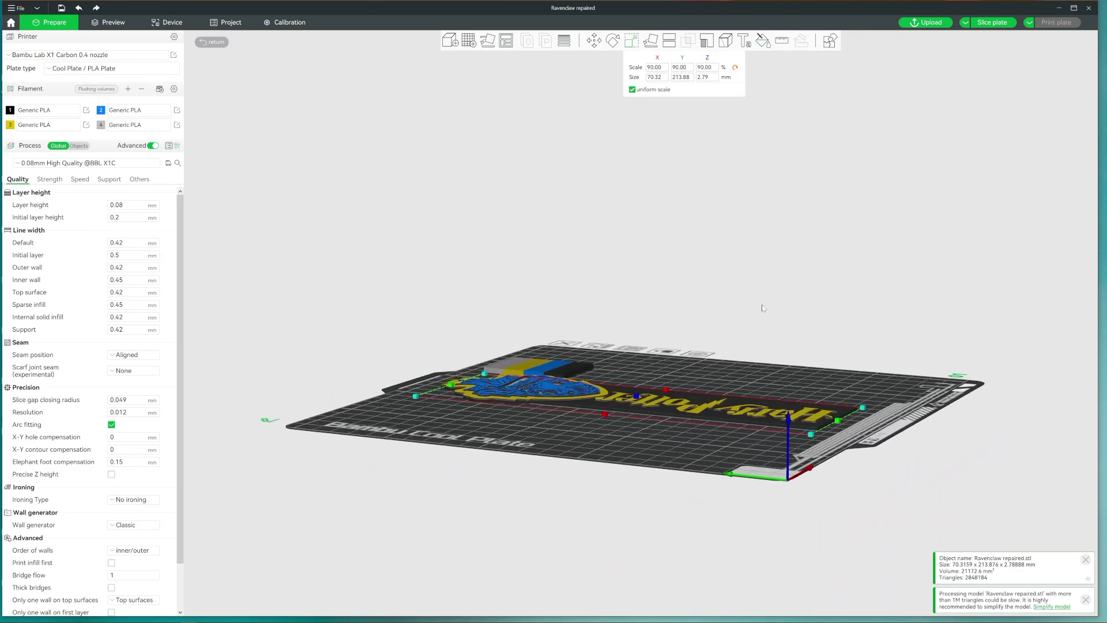
{"action": "key", "text": "0"}
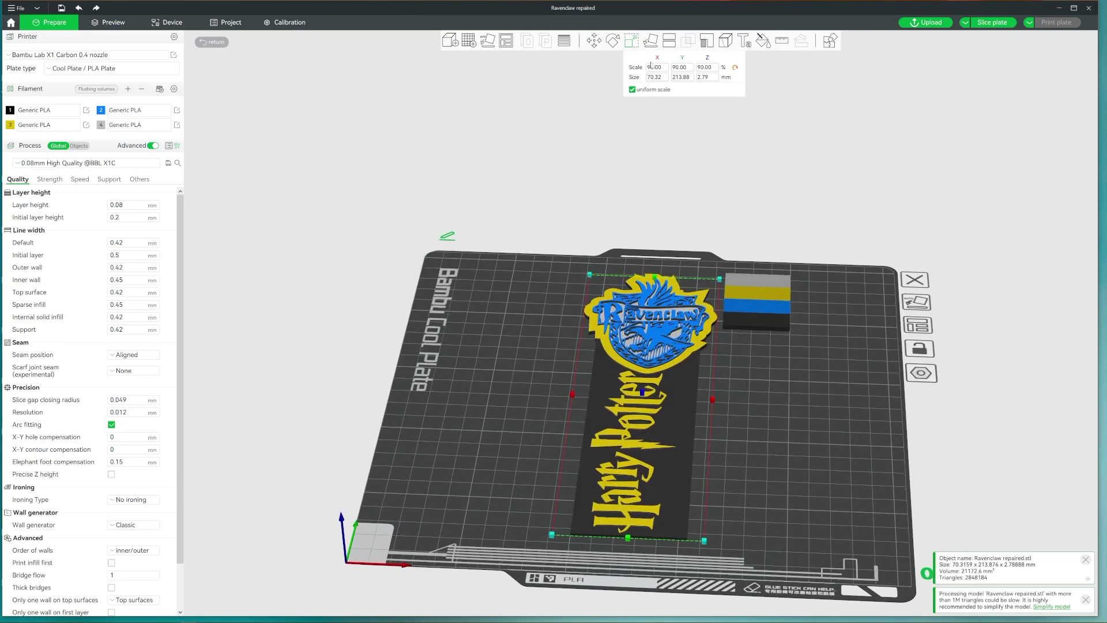
{"action": "left_click", "coordinate": [633, 90]}
{"action": "scroll", "coordinate": [596, 404], "scroll_direction": "up", "scroll_amount": 4}
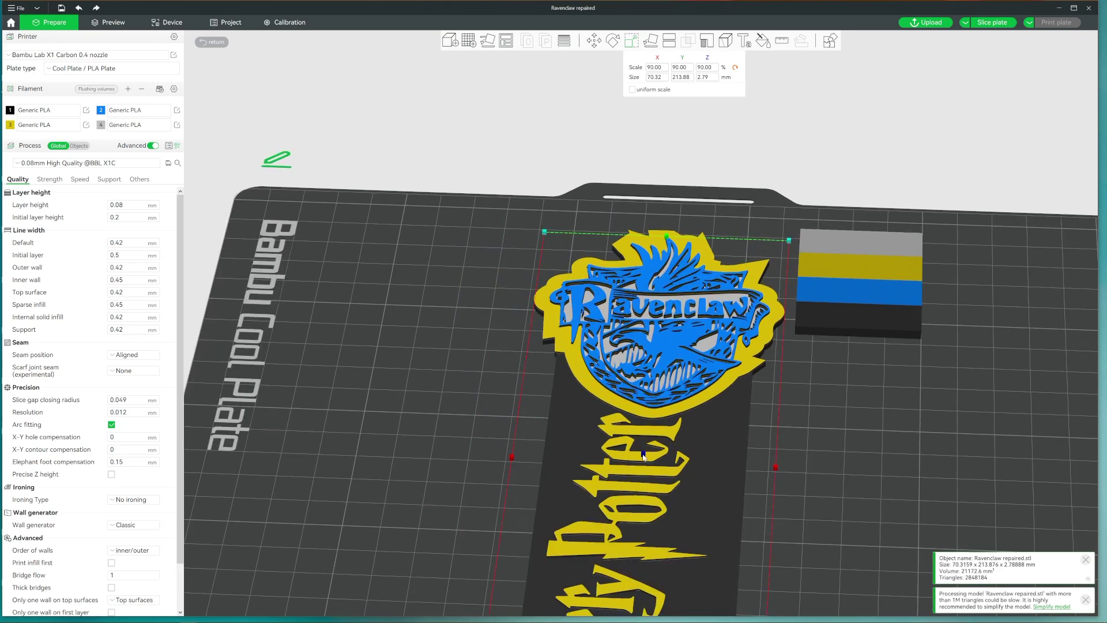
- Flatten the bookmark by setting only its Z scale to 55%
{"action": "mouse_move", "coordinate": [644, 456]}
{"action": "left_click_drag", "start_coordinate": [851, 453], "coordinate": [888, 442]}
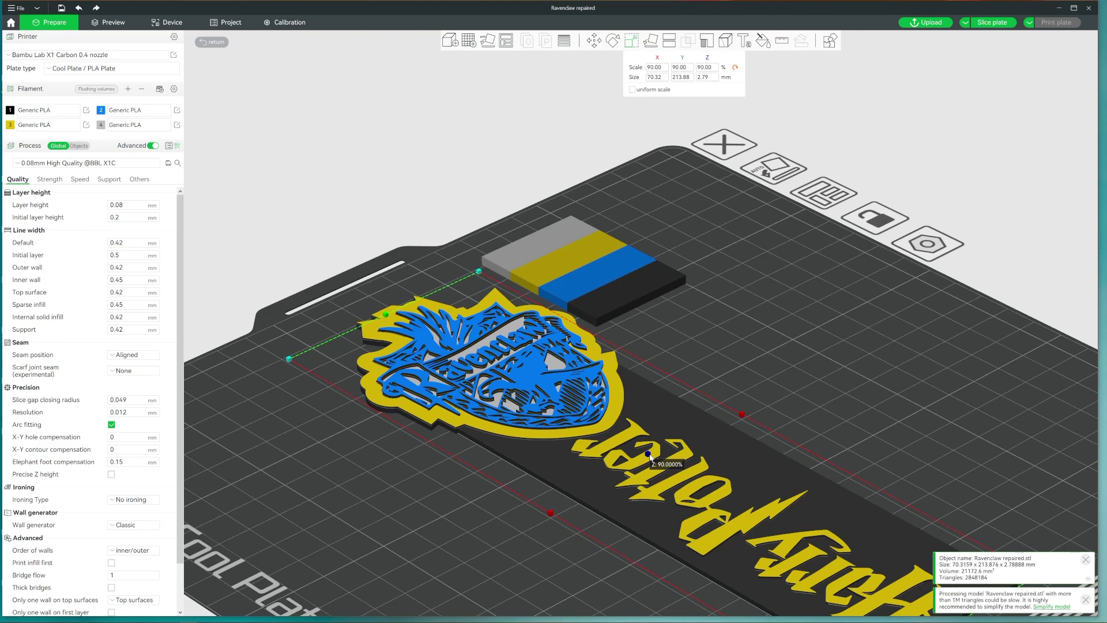
{"action": "mouse_move", "coordinate": [650, 458]}
{"action": "left_mouse_down"}
{"action": "mouse_move", "coordinate": [654, 478]}
{"action": "mouse_move", "coordinate": [649, 458]}
{"action": "left_mouse_up"}
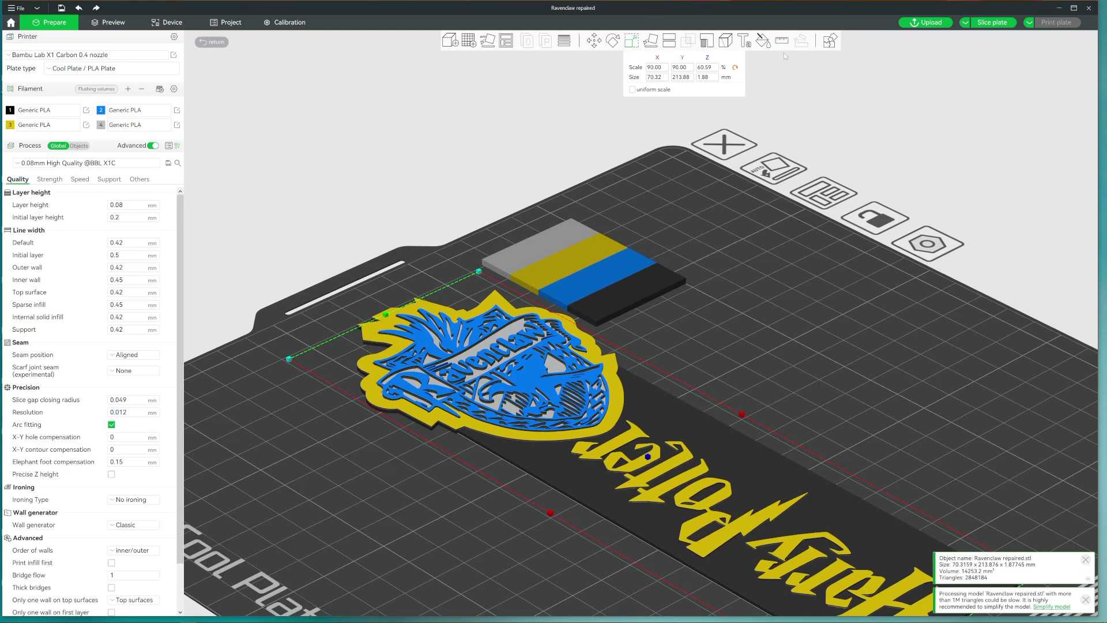
{"action": "double_click", "coordinate": [706, 68]}
{"action": "type", "text": "55"}
{"action": "key", "text": "Return"}
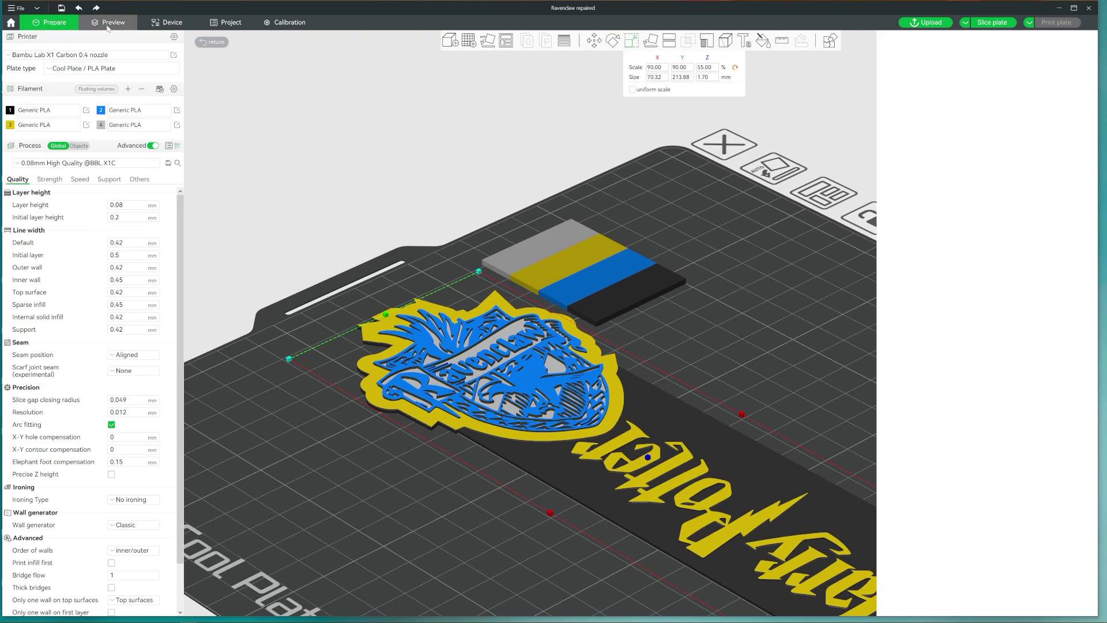
- Slice the plate and inspect the sliced bookmark's crest colors, lettering and prime tower from several angles
{"action": "left_click", "coordinate": [108, 23]}
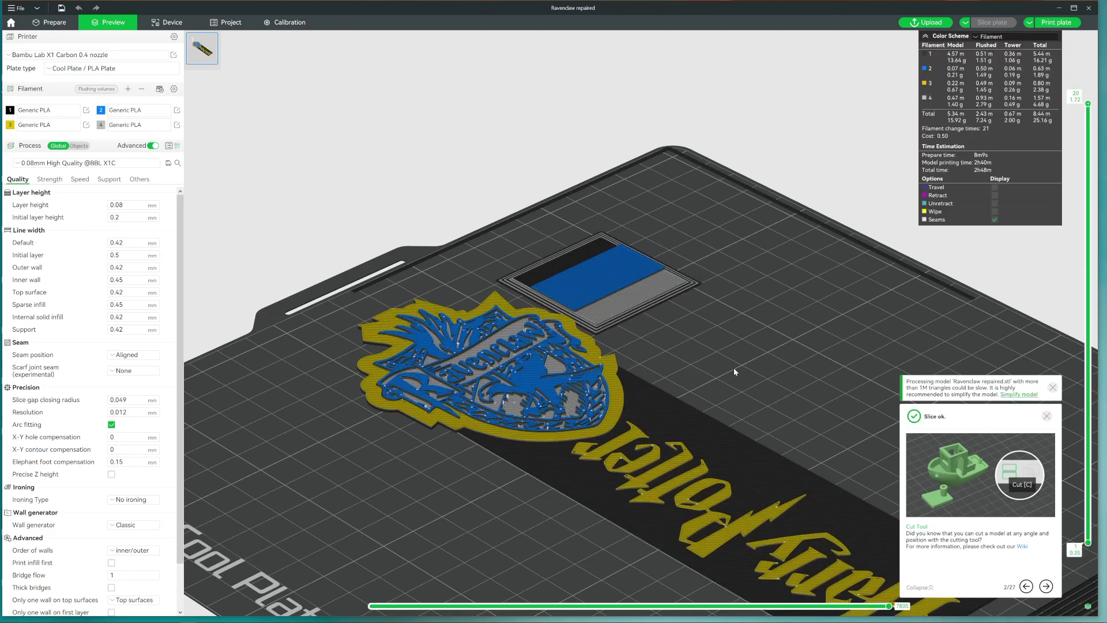
{"action": "left_click_drag", "start_coordinate": [734, 368], "coordinate": [711, 377]}
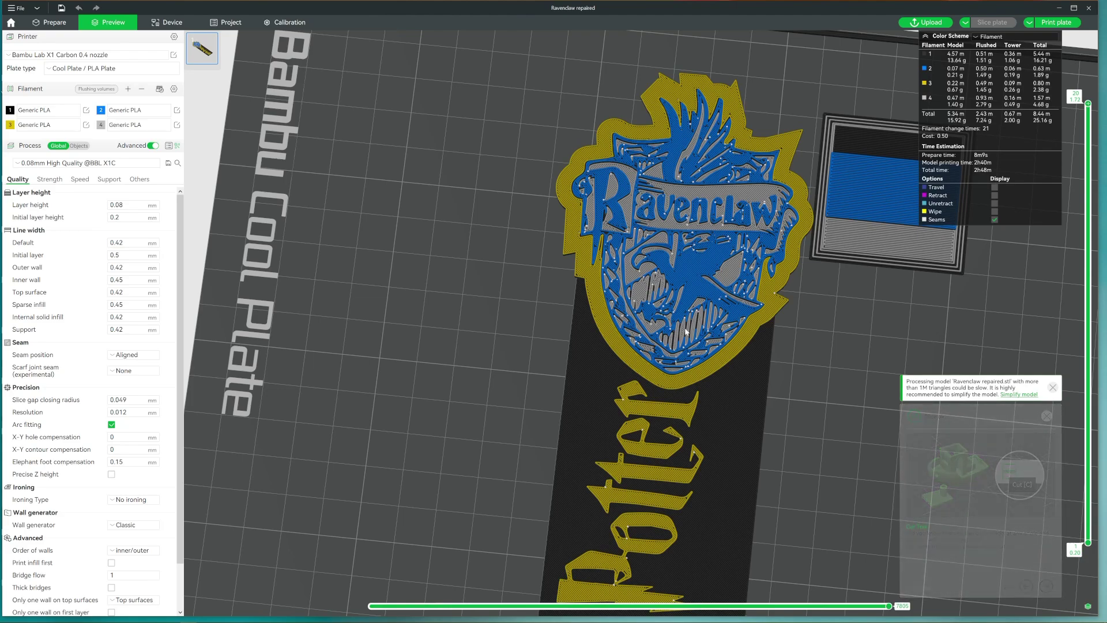
{"action": "scroll", "coordinate": [719, 348], "scroll_direction": "up", "scroll_amount": 3}
{"action": "scroll", "coordinate": [718, 347], "scroll_direction": "down", "scroll_amount": 5}
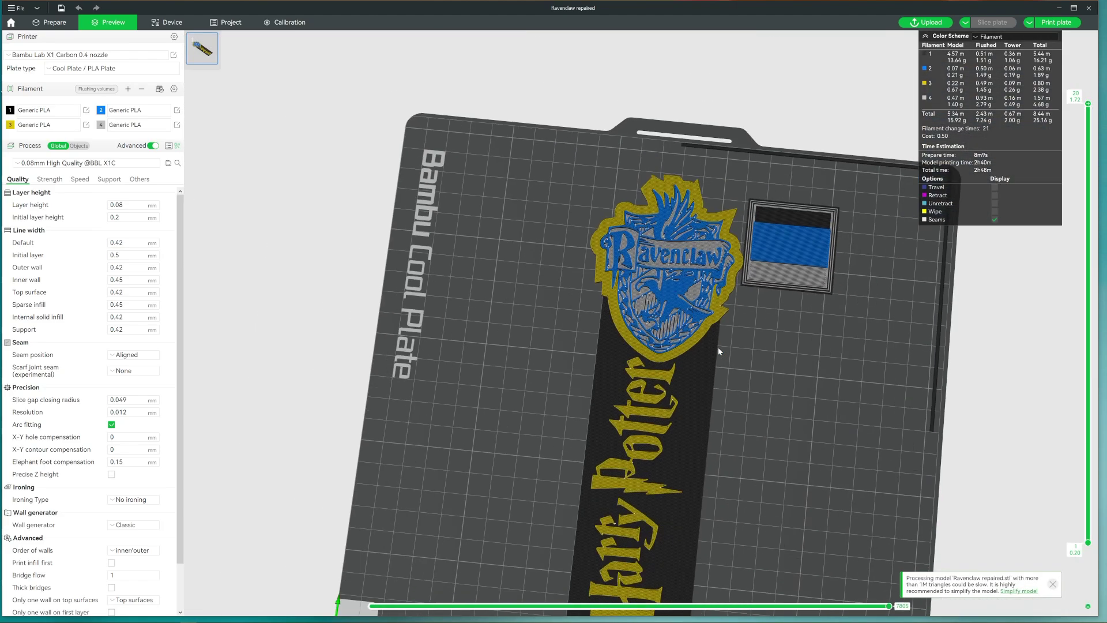
{"action": "left_click_drag", "start_coordinate": [743, 319], "coordinate": [752, 314]}
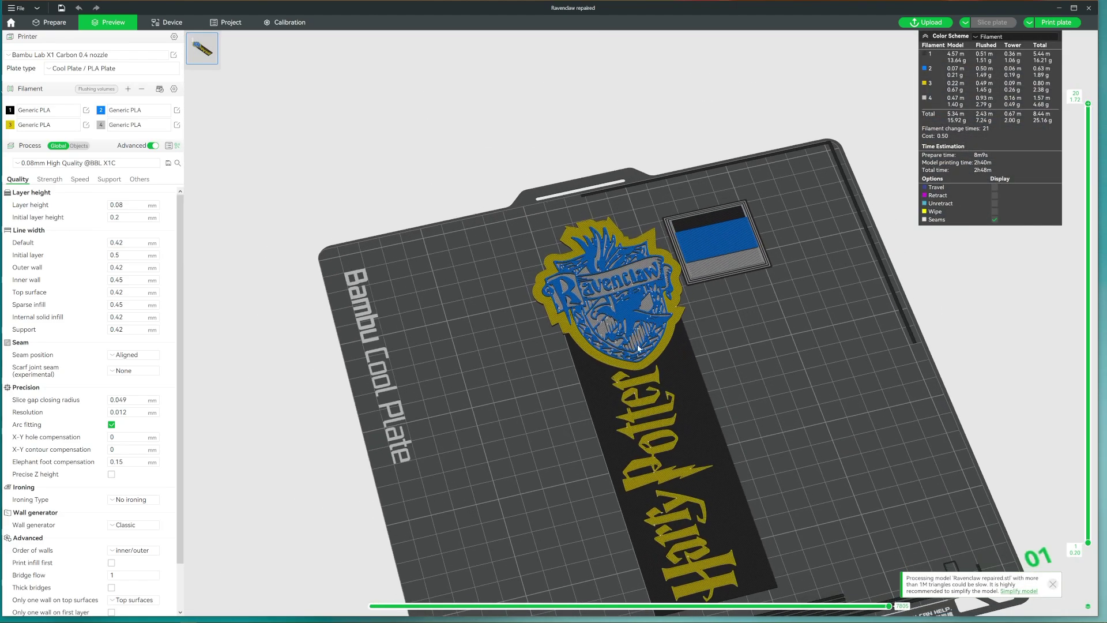
{"action": "mouse_move", "coordinate": [758, 373]}
{"action": "left_mouse_down"}
{"action": "mouse_move", "coordinate": [788, 352]}
{"action": "mouse_move", "coordinate": [763, 377]}
{"action": "left_mouse_up"}
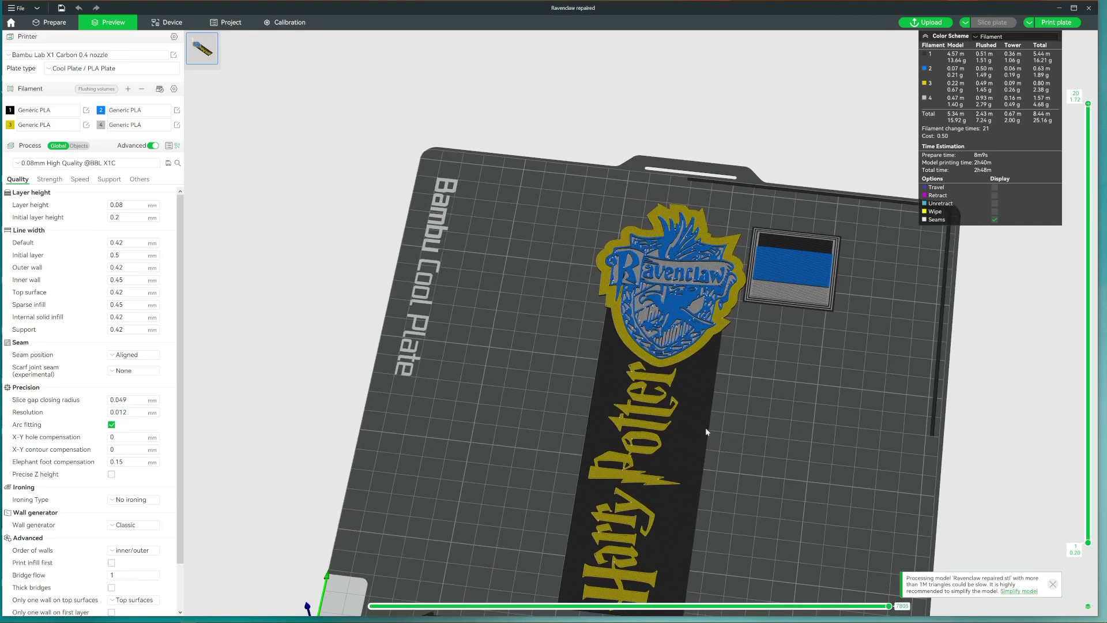
{"action": "scroll", "coordinate": [707, 432], "scroll_direction": "up", "scroll_amount": 4}
{"action": "scroll", "coordinate": [706, 431], "scroll_direction": "down", "scroll_amount": 8}
{"action": "scroll", "coordinate": [707, 433], "scroll_direction": "up", "scroll_amount": 2}
{"action": "left_click_drag", "start_coordinate": [708, 430], "coordinate": [710, 431]}
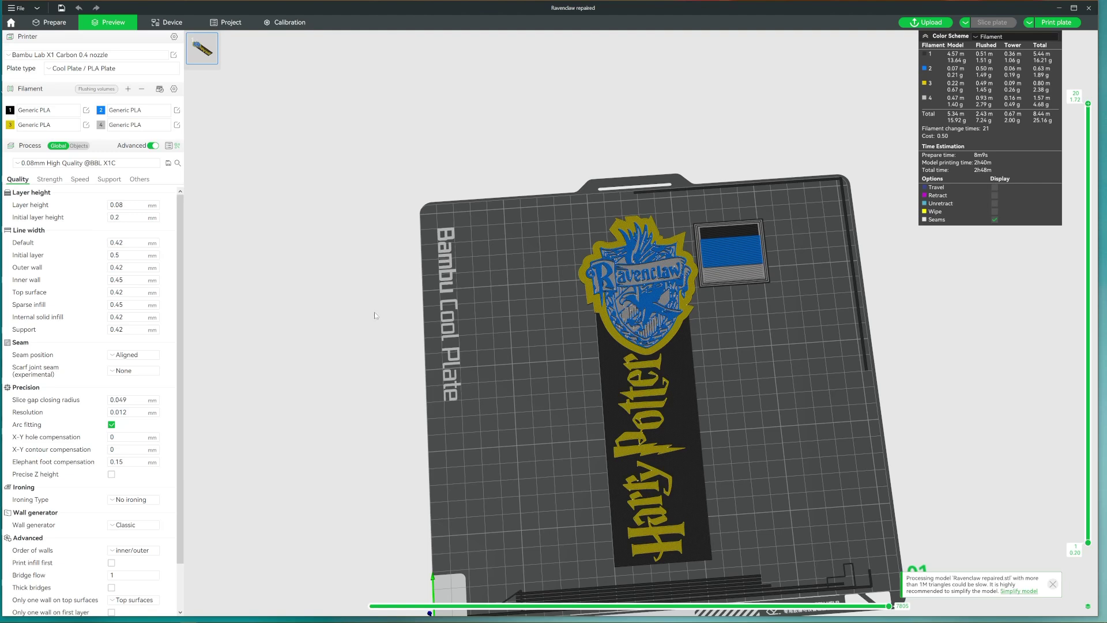
- Return to plate preparation and paste a copy of the painted Ravenclaw bookmark beside the original
{"action": "left_click", "coordinate": [54, 23]}
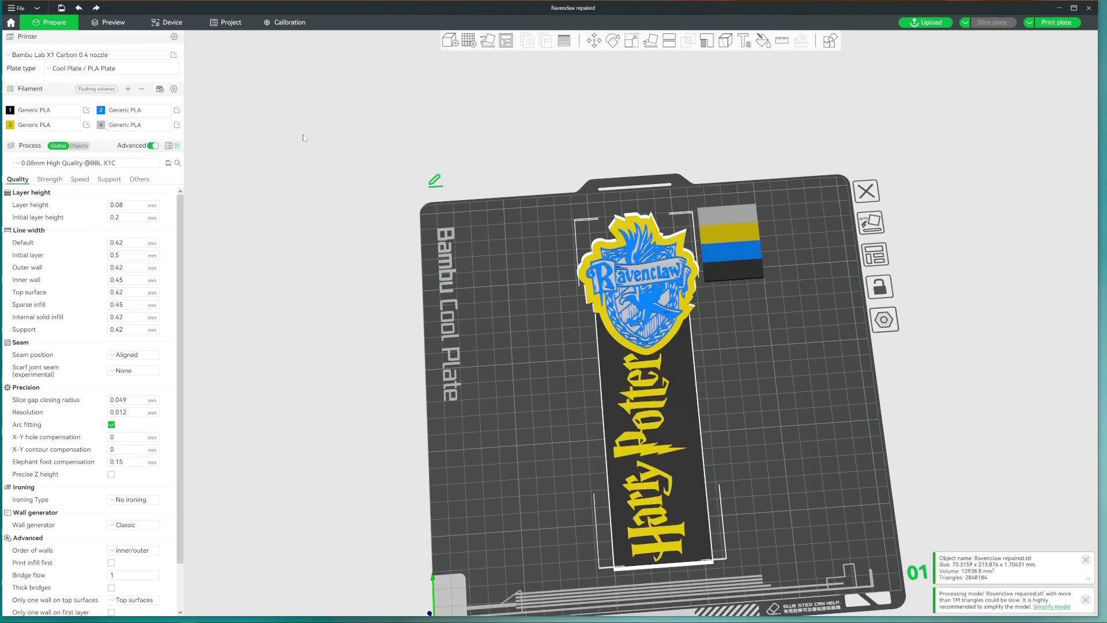
{"action": "right_click", "coordinate": [609, 398]}
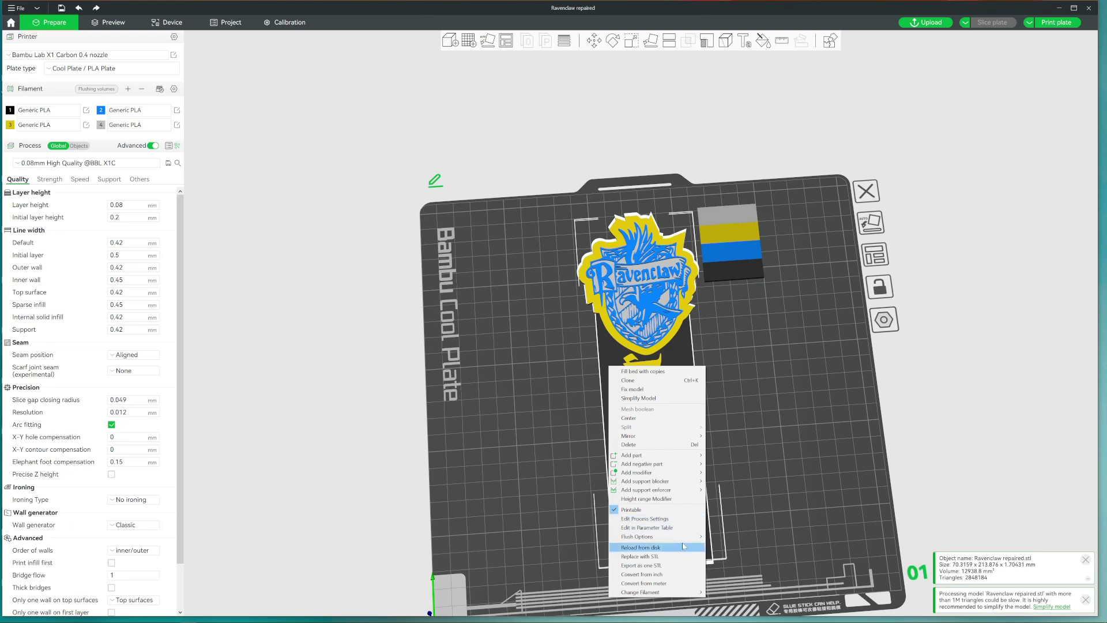
{"action": "left_click", "coordinate": [733, 418]}
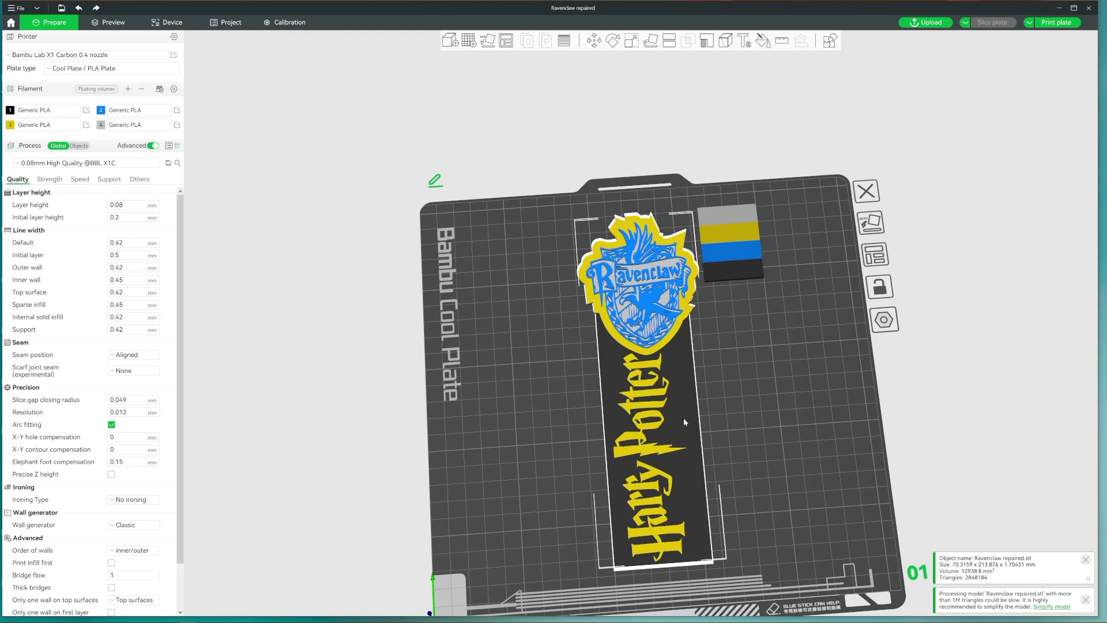
{"action": "key", "text": "Escape"}
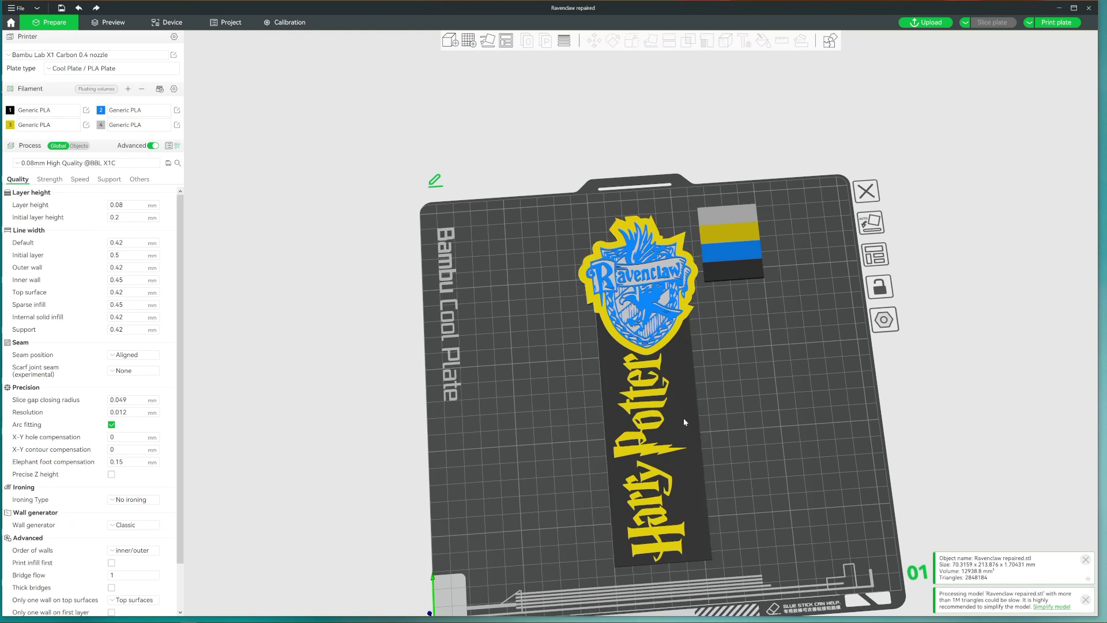
{"action": "key", "text": "ctrl+v"}
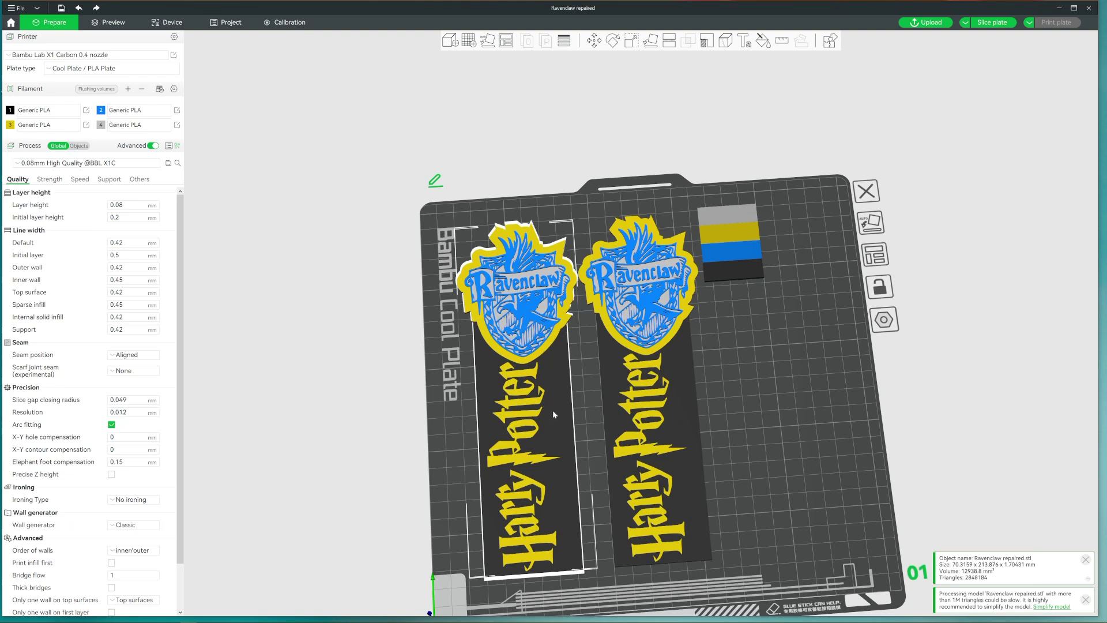
- Slice the plate with both bookmarks and examine the time estimate and sliced result
{"action": "left_click", "coordinate": [757, 368]}
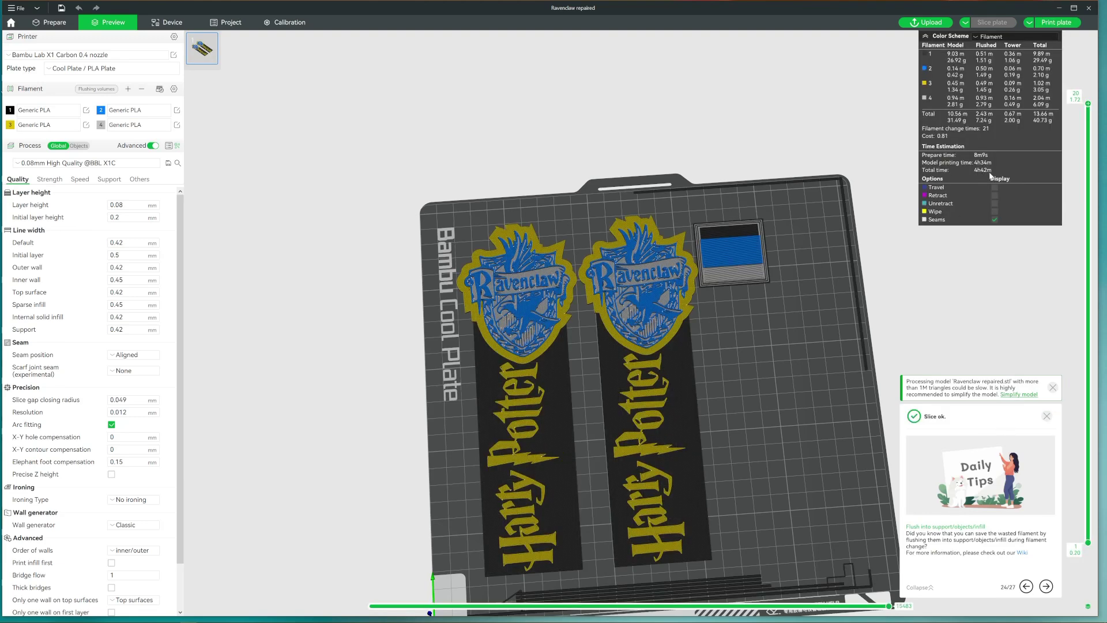
{"action": "left_click_drag", "start_coordinate": [774, 275], "coordinate": [738, 387]}
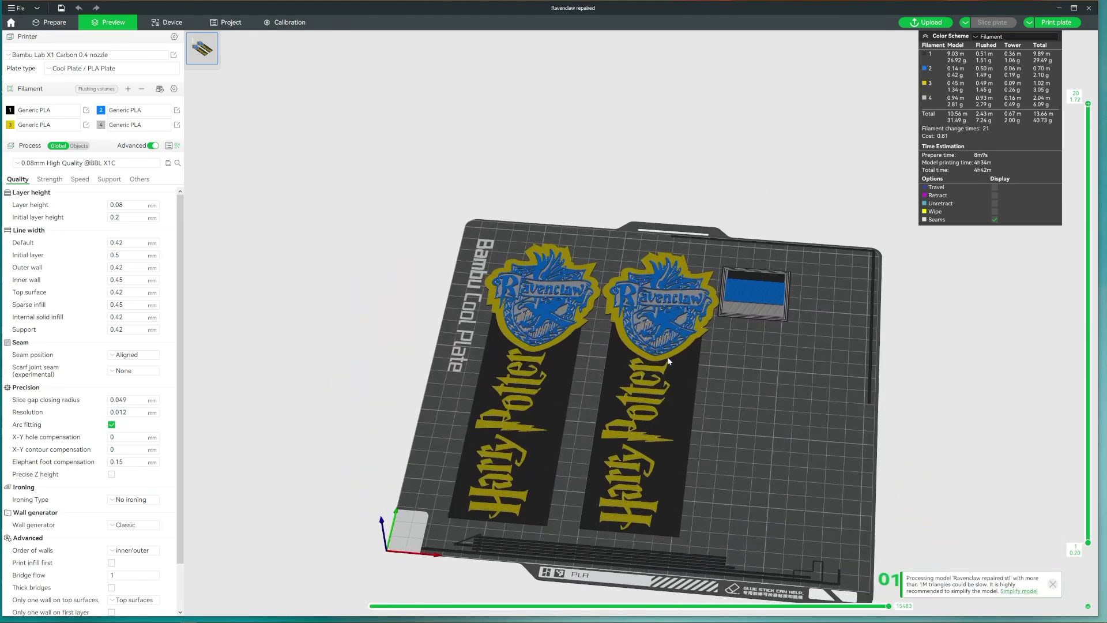
{"action": "left_click_drag", "start_coordinate": [728, 316], "coordinate": [776, 337]}
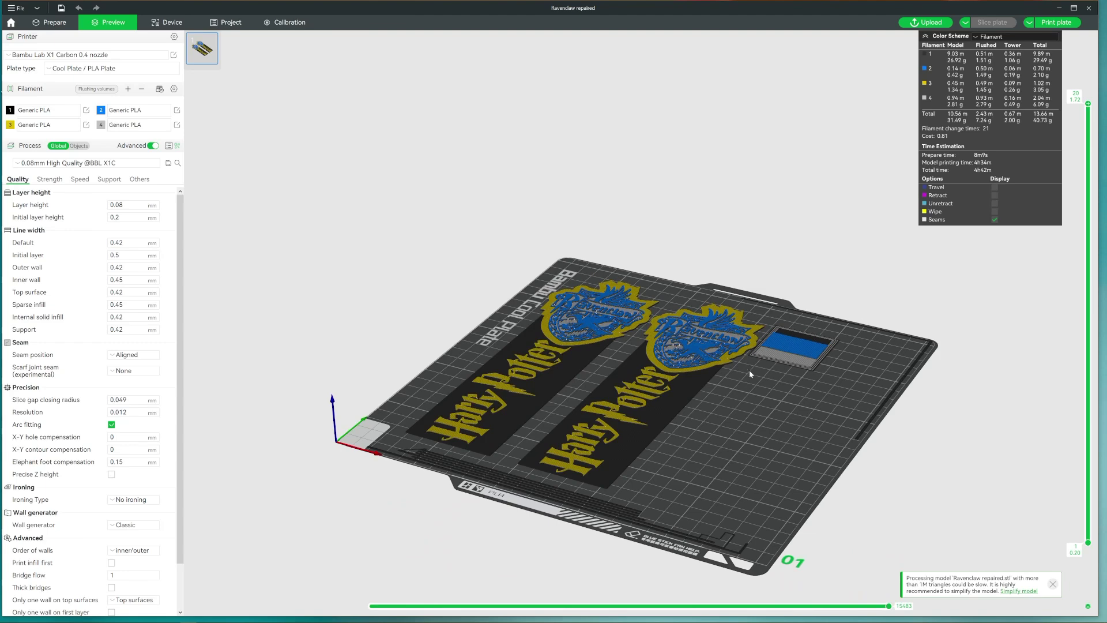
{"action": "left_click_drag", "start_coordinate": [749, 374], "coordinate": [722, 403]}
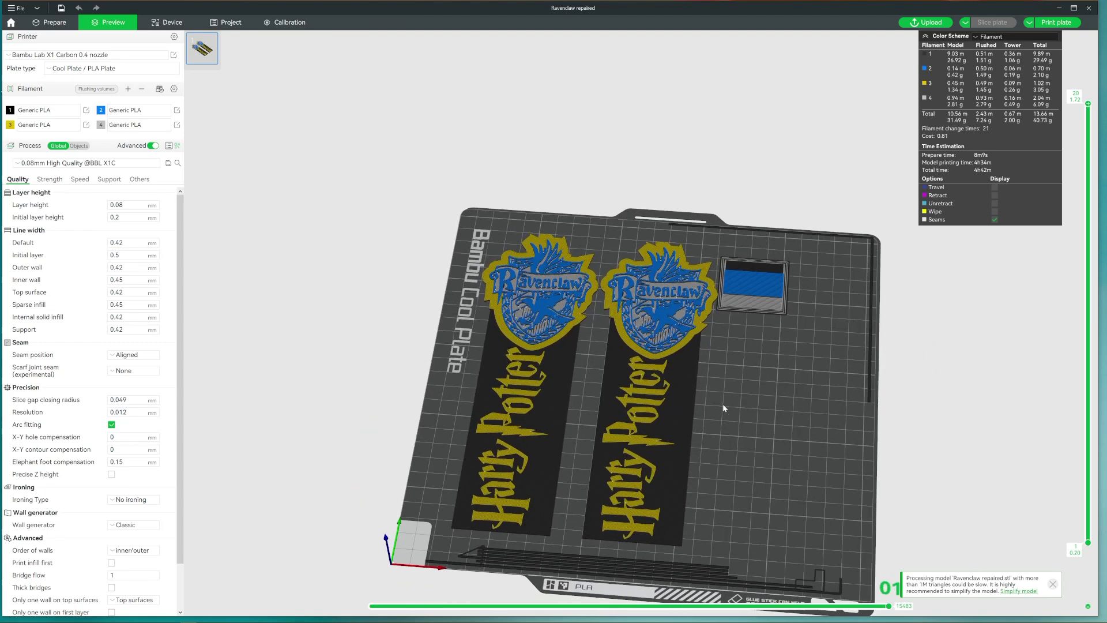